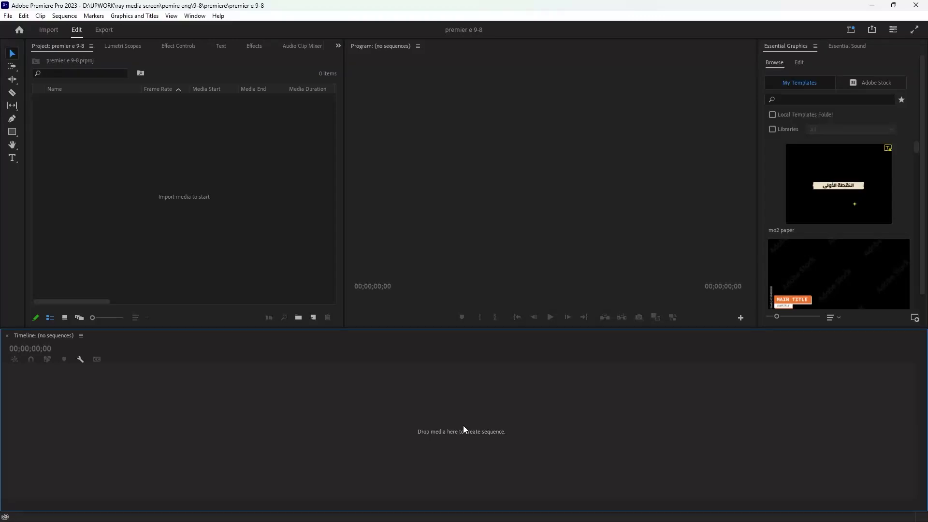
Step: Select MVI_4212 and شورتس in File Explorer and drag both onto Premiere's empty timeline
mouse_move(396, 517)
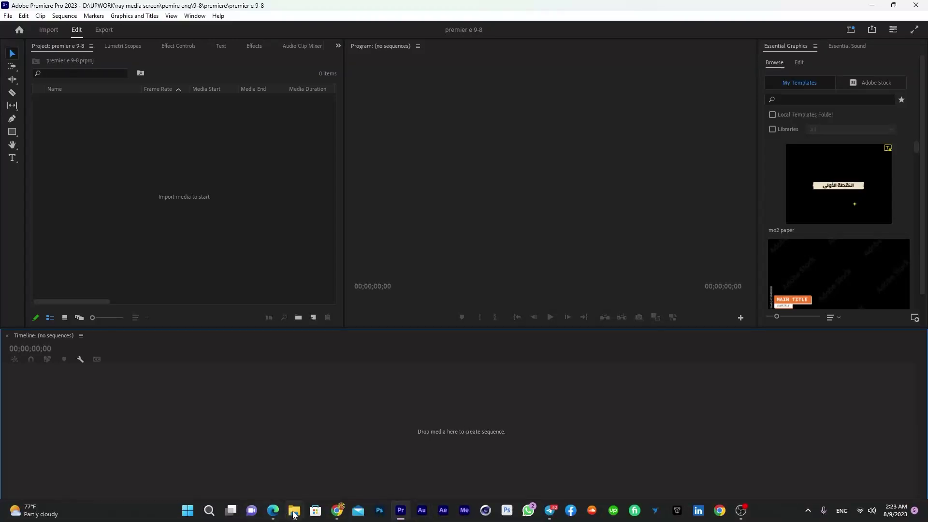
mouse_move(294, 515)
left_click(289, 475)
left_click_drag(464, 242, 503, 169)
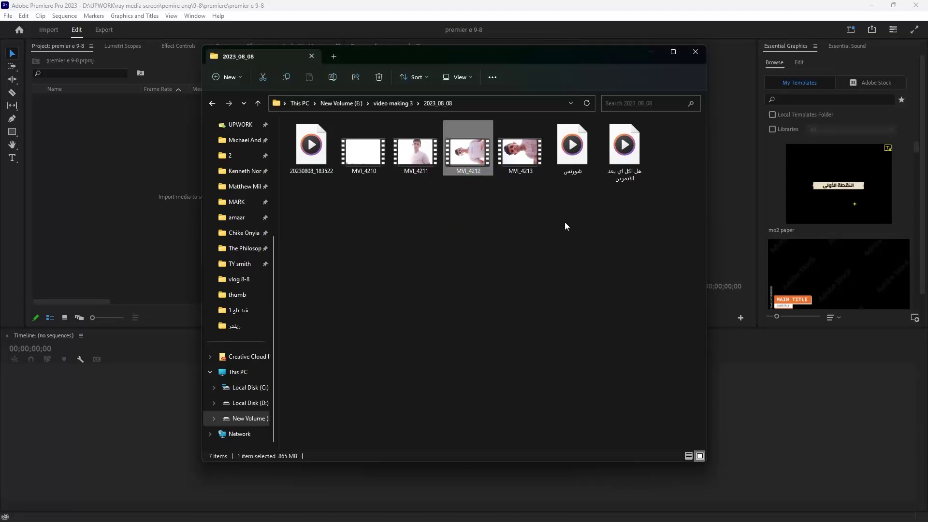
left_click_drag(566, 220, 574, 176)
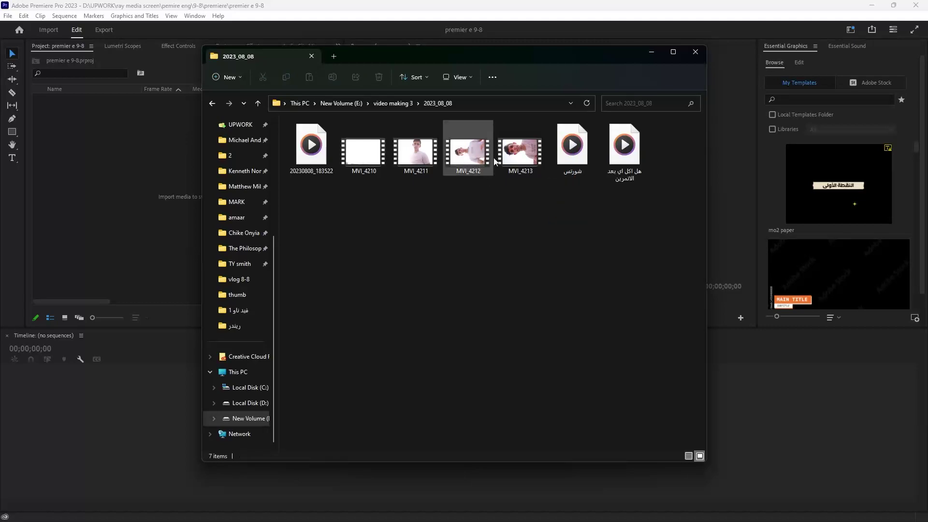
mouse_move(462, 200)
left_mouse_down()
mouse_move(477, 167)
mouse_move(468, 201)
left_mouse_up()
left_click(560, 153)
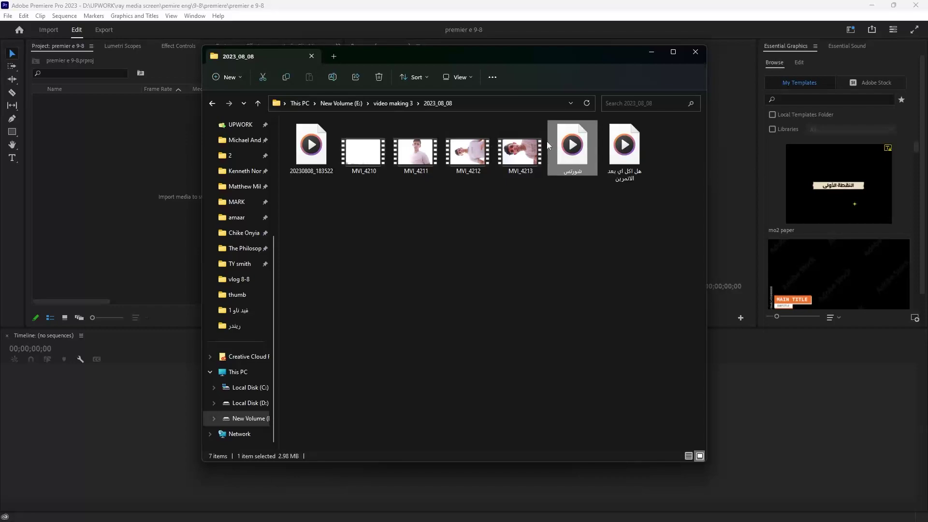
left_click(470, 155, "ctrl")
left_click_drag(485, 161, 777, 425)
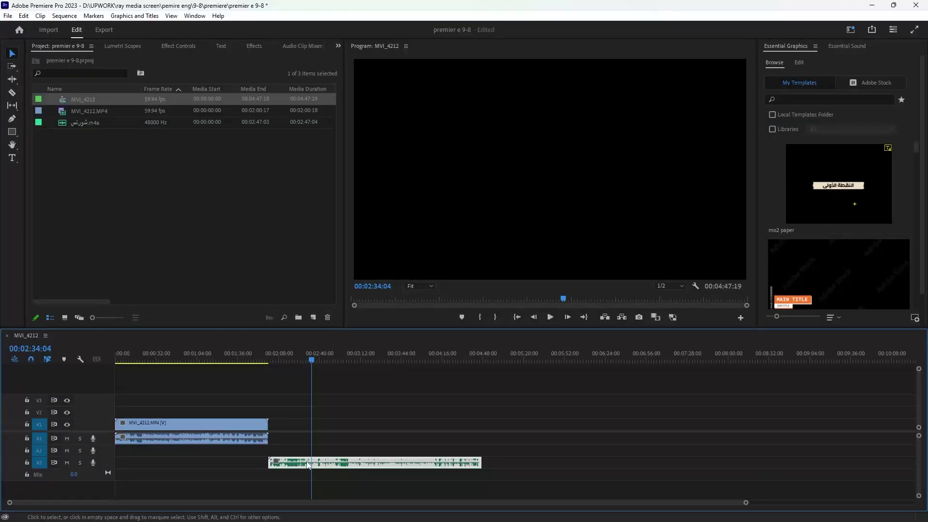
Step: Move the green شورتس audio onto track A2 and slide it into place under the video
left_click_drag(223, 437, 265, 438)
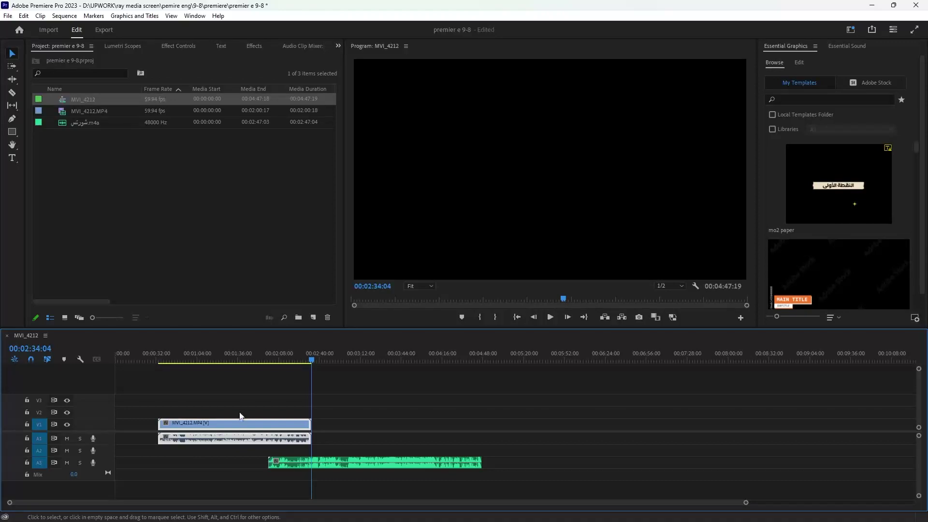
left_click_drag(290, 466, 288, 447)
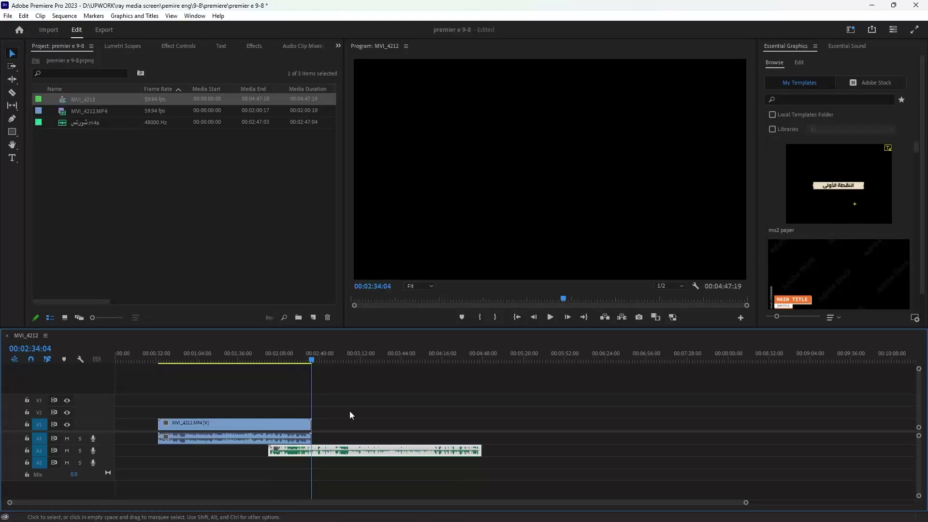
left_click_drag(356, 408, 312, 428)
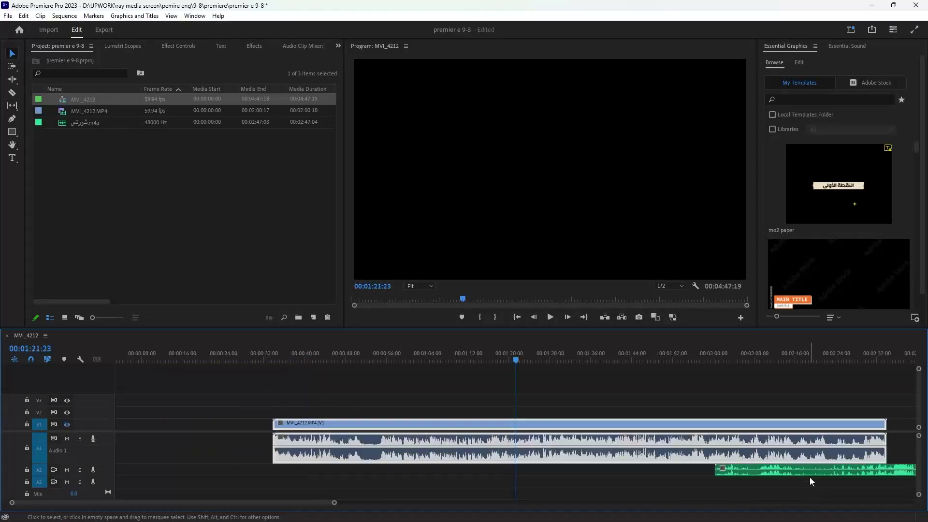
left_click_drag(810, 472, 370, 468)
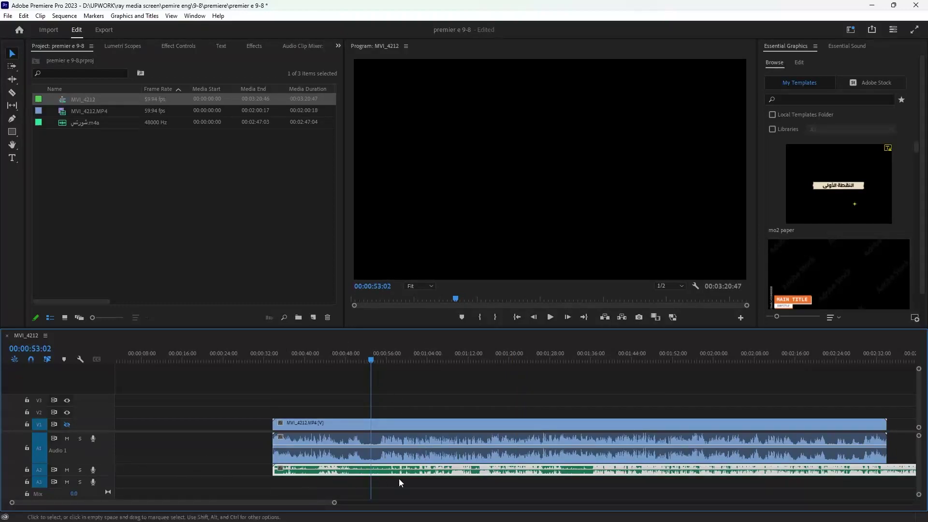
left_click_drag(420, 431, 451, 430)
mouse_move(418, 471)
left_mouse_down()
mouse_move(401, 470)
mouse_move(462, 453)
mouse_move(449, 457)
left_mouse_up()
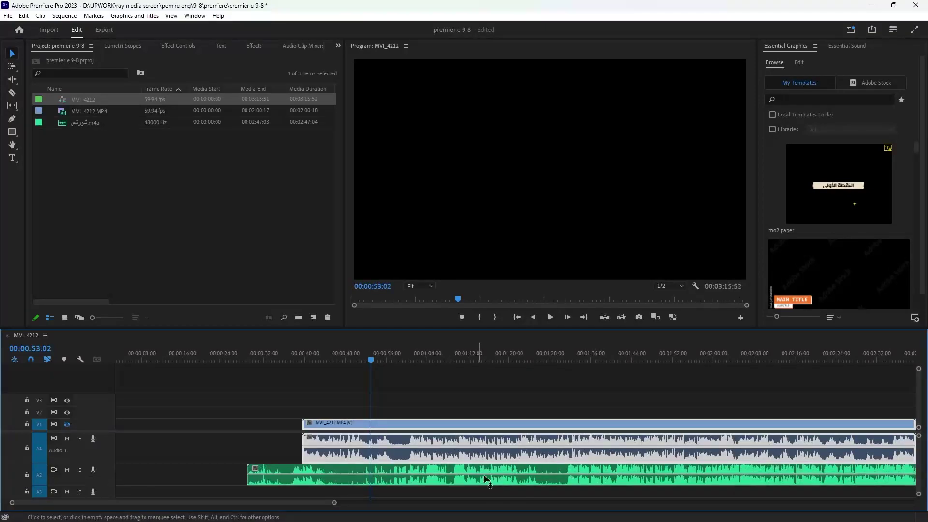
left_click_drag(450, 482, 479, 478)
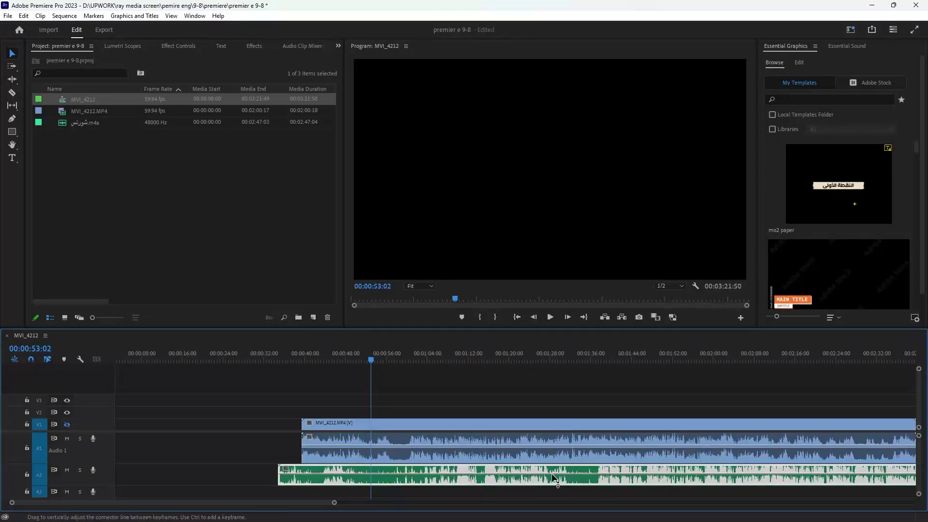
key("minus")
left_click_drag(662, 482, 630, 483)
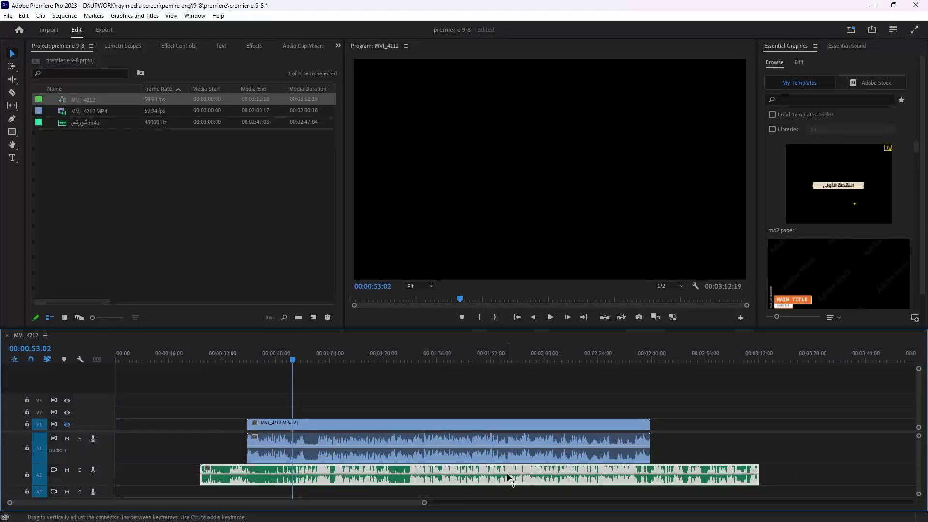
Step: Lower the A2 clip's volume to -4.32 dB and select the V1, A1 and A2 clips
left_click_drag(506, 473, 511, 473)
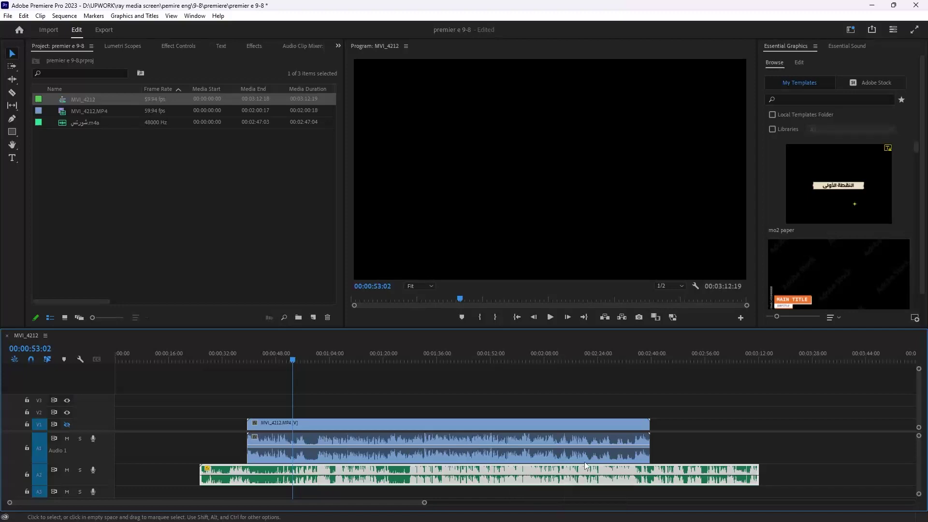
left_click(717, 412)
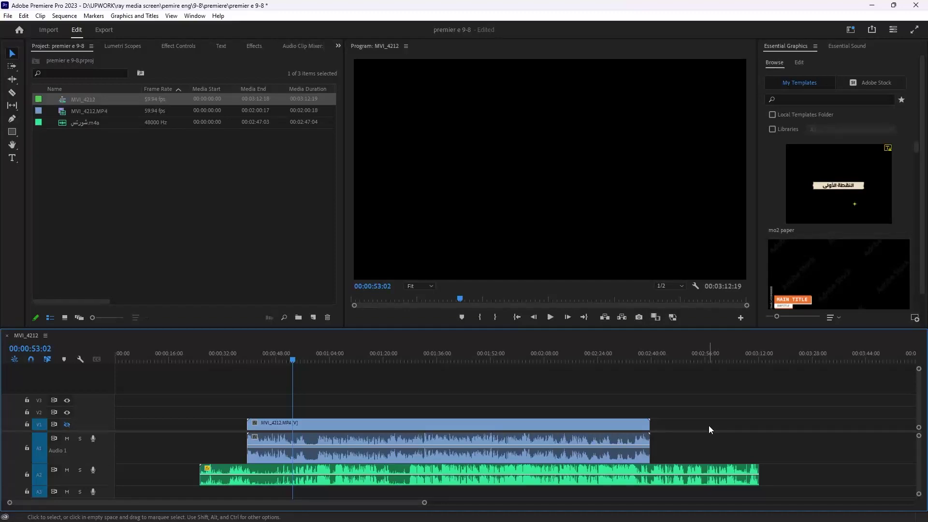
left_click_drag(727, 410, 550, 473)
Step: Synchronize the selected clips by audio using Track Channel 1
right_click(553, 473)
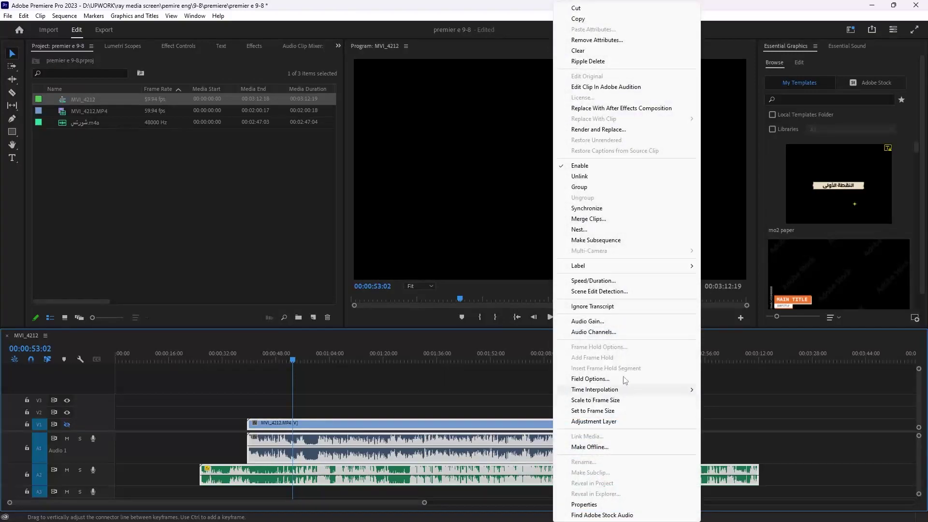
left_click(626, 208)
left_click(486, 285)
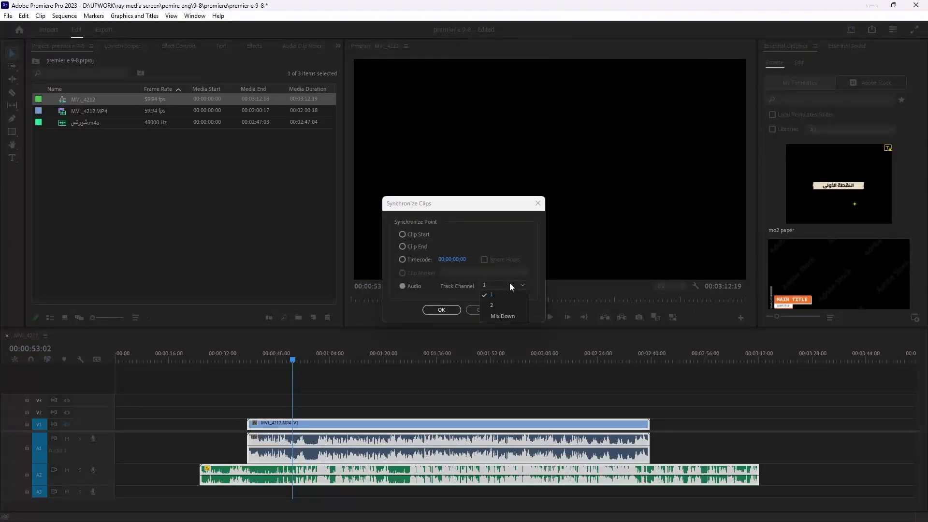
left_click(496, 289)
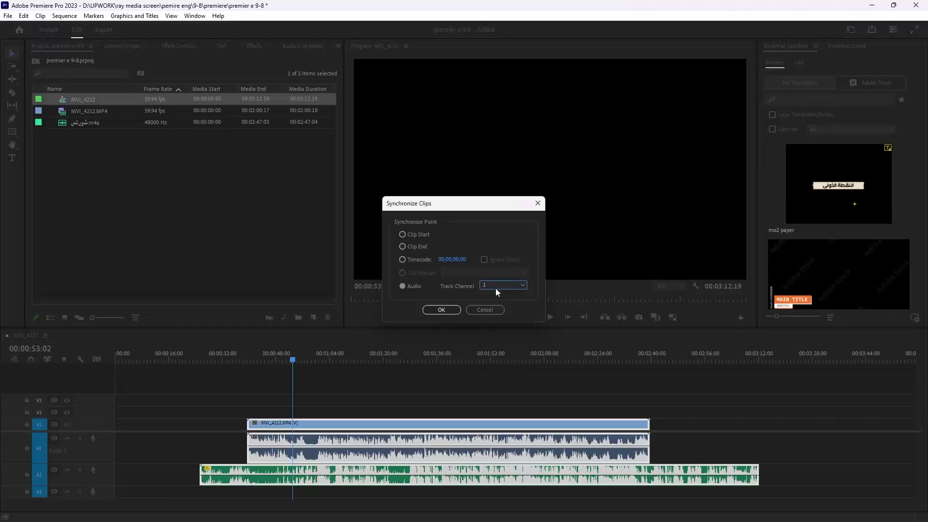
left_click(435, 310)
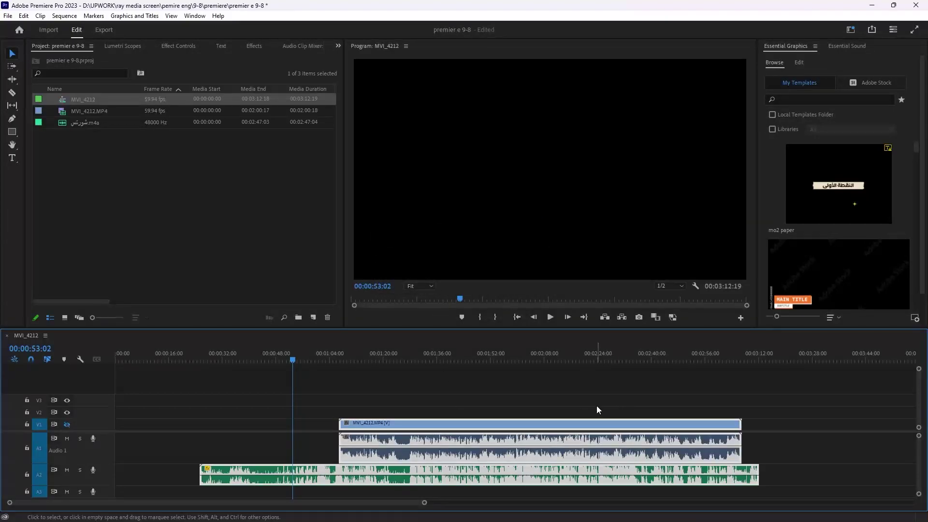
Step: Trim the green audio's start and end to match the video clip's edges
left_click(409, 357)
scroll(376, 403, "up", 5)
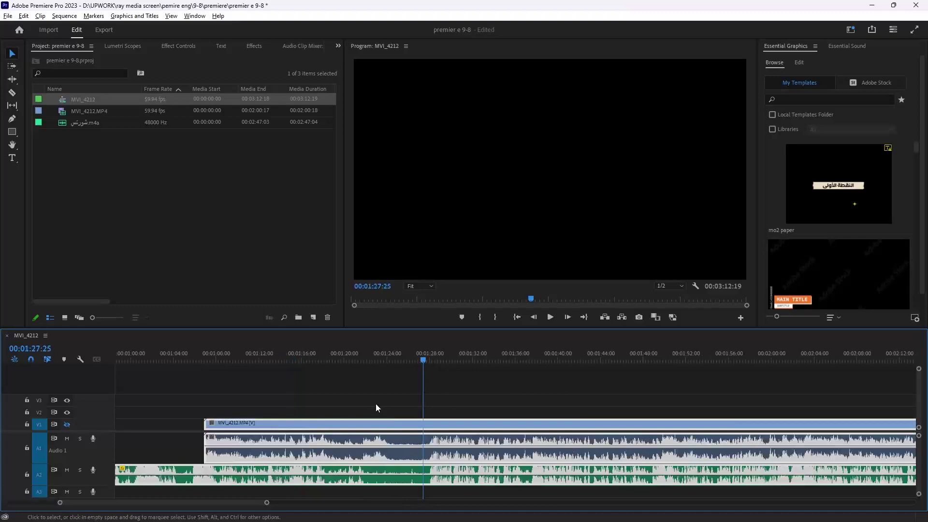
scroll(376, 403, "up", 1)
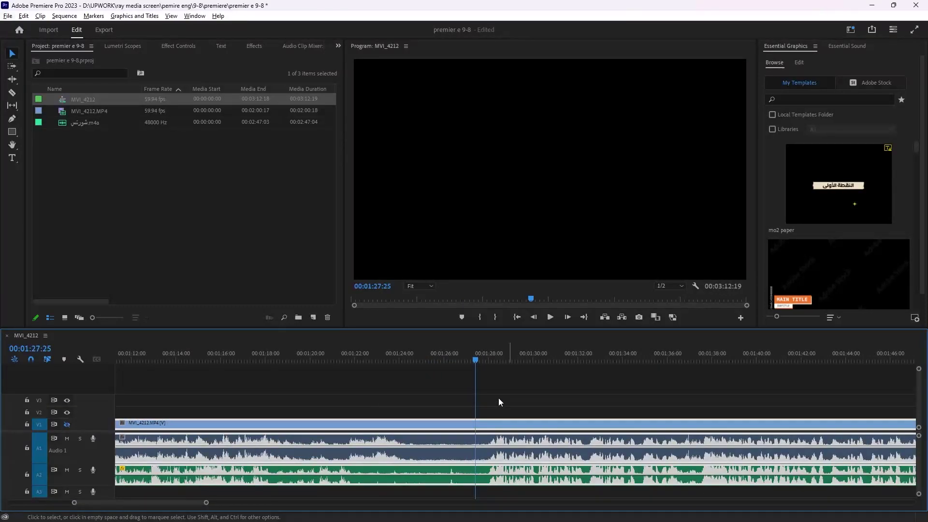
scroll(498, 389, "up", 3)
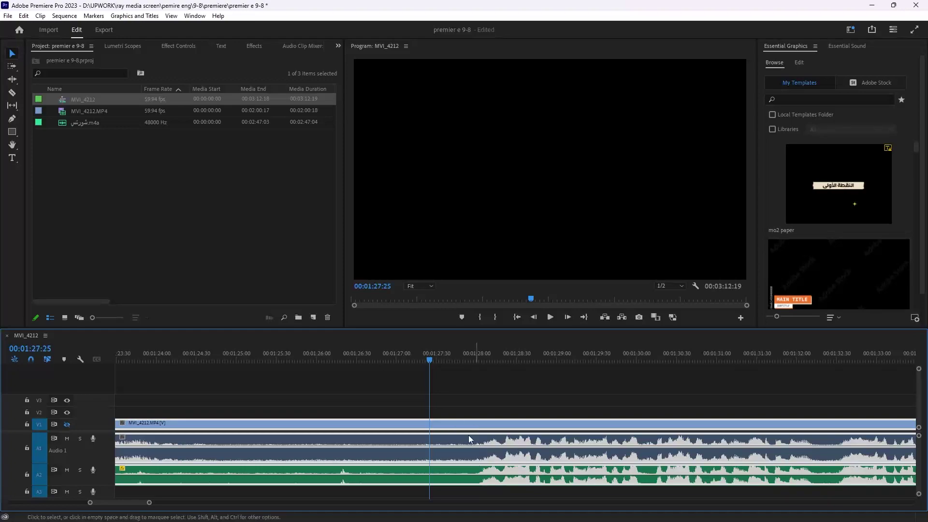
scroll(404, 414, "down", 3)
scroll(523, 386, "down", 3)
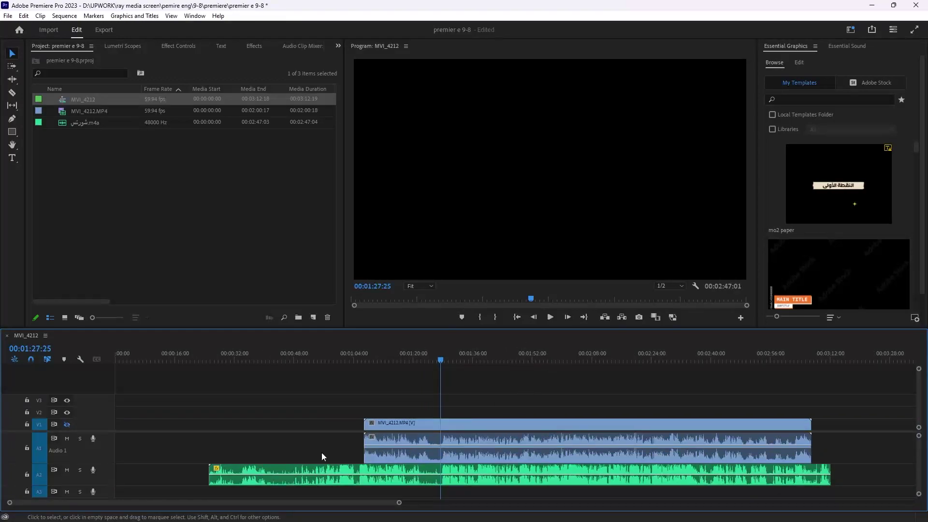
left_click_drag(216, 482, 365, 472)
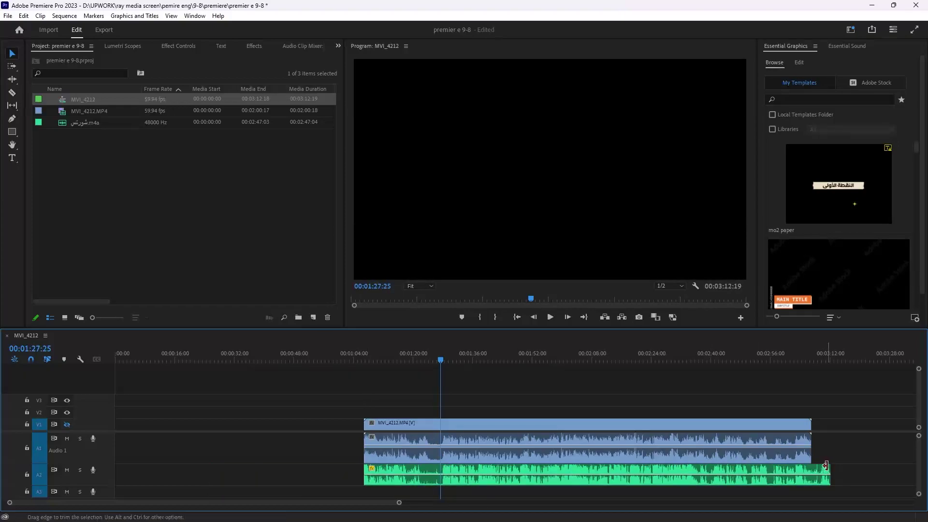
left_click_drag(828, 471, 810, 465)
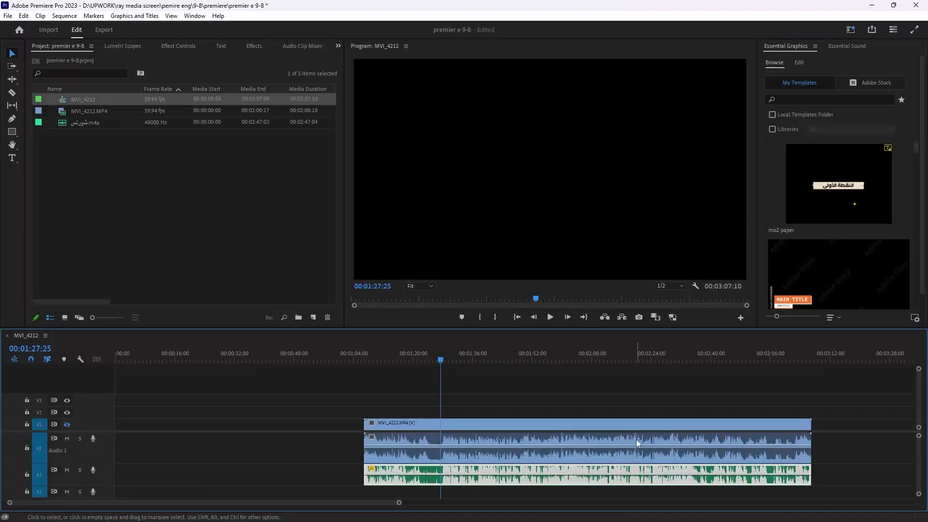
Step: Raise the A2 audio clip's volume to 15 dB
left_click(659, 434)
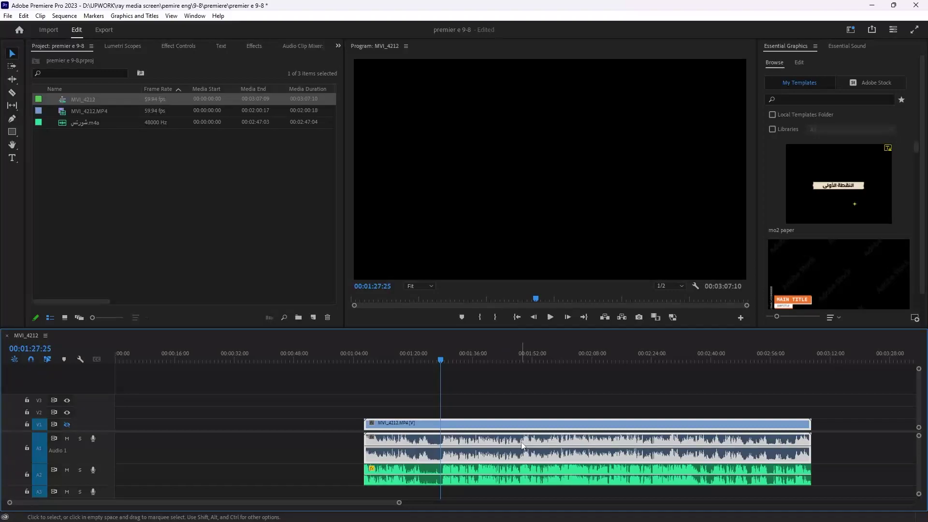
left_click_drag(512, 471, 512, 444)
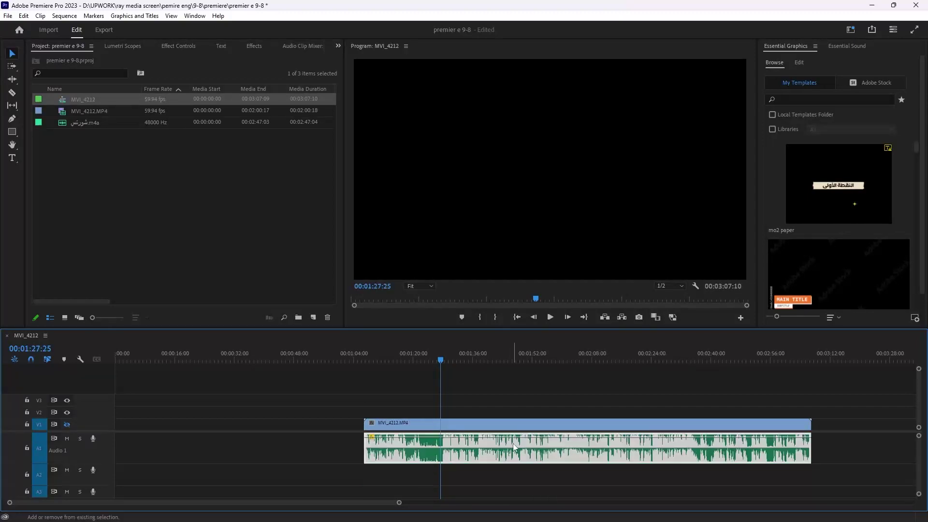
key("=")
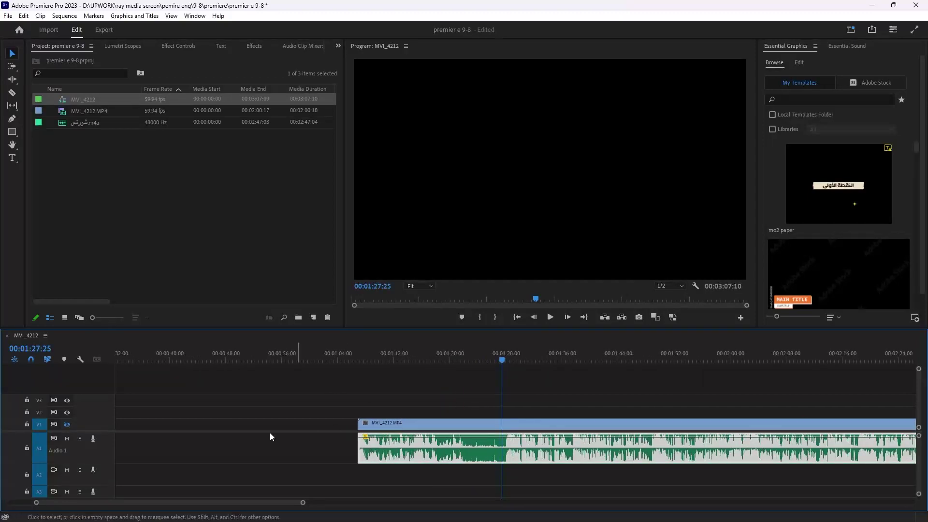
left_click_drag(451, 400, 431, 429)
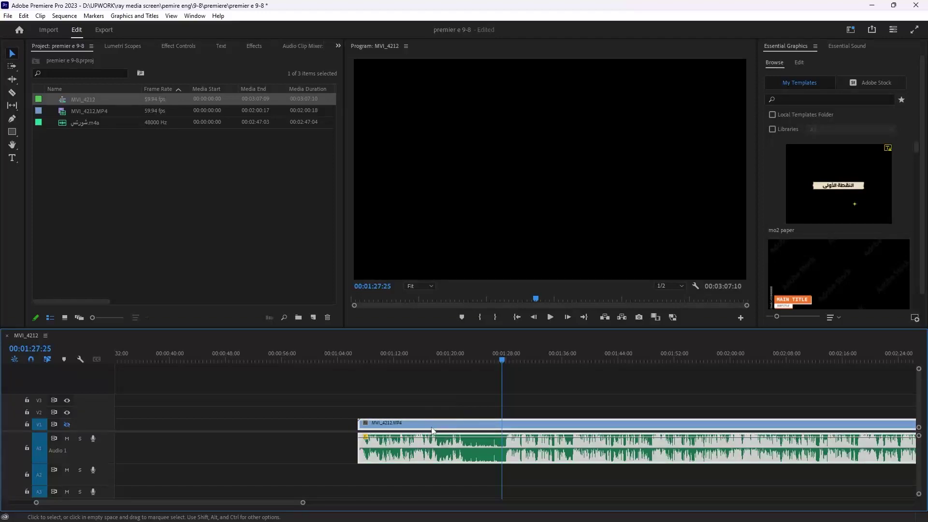
Step: Link the clip's video and audio, then split it with Ctrl+K at about 00:01:27:25
right_click(434, 423)
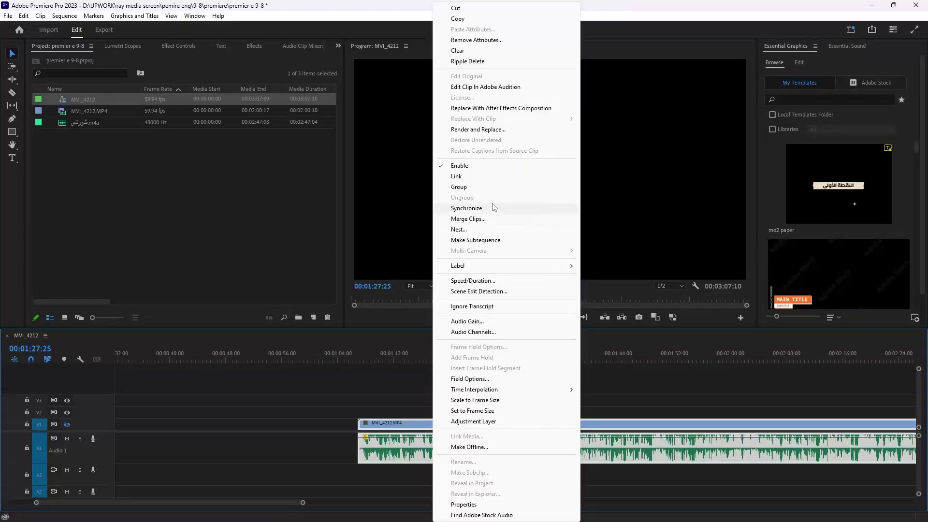
left_click(519, 187)
right_click(469, 425)
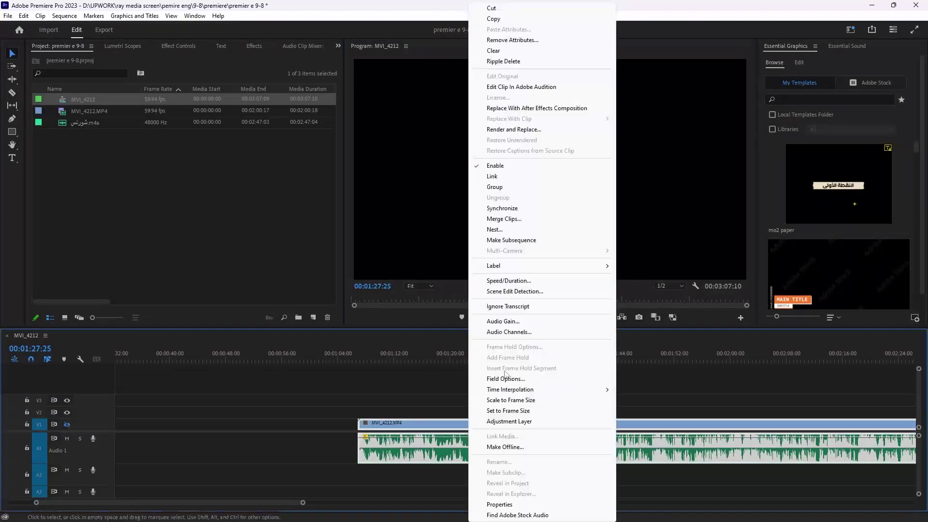
left_click(494, 176)
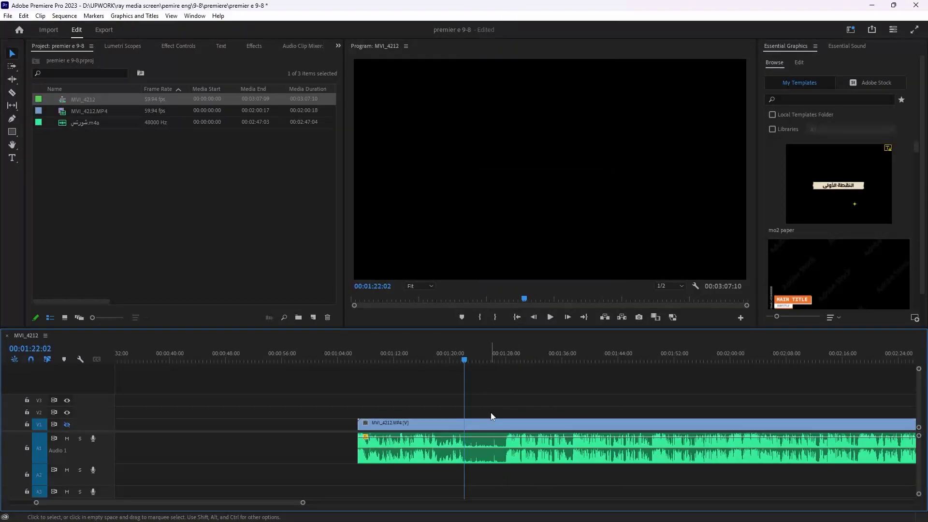
key("ctrl+k")
left_click_drag(486, 360, 502, 360)
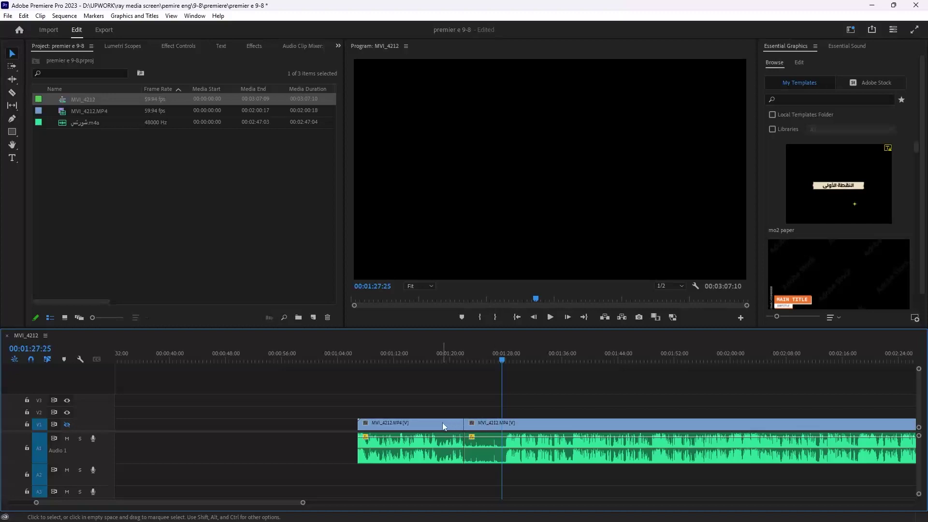
Step: Move the first piece left, then shift both V1/A1 clips to the sequence start
left_click_drag(443, 425, 392, 461)
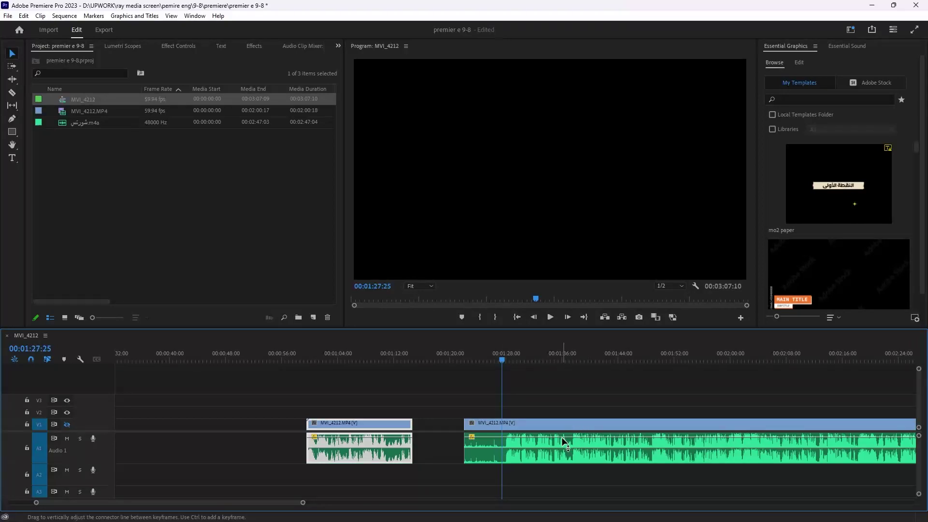
mouse_move(561, 436)
key("minus")
left_click_drag(365, 392, 272, 422)
left_click(343, 392)
left_click_drag(632, 416, 546, 454)
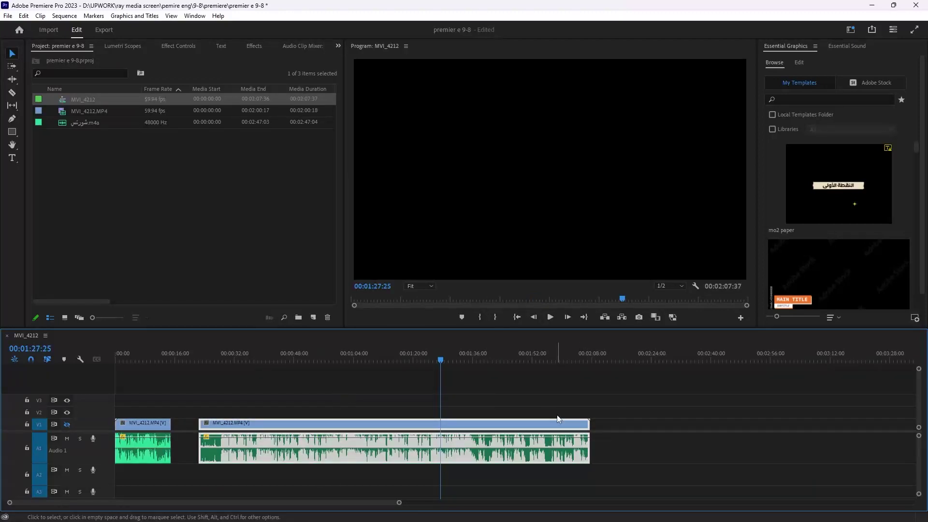
left_click(579, 408)
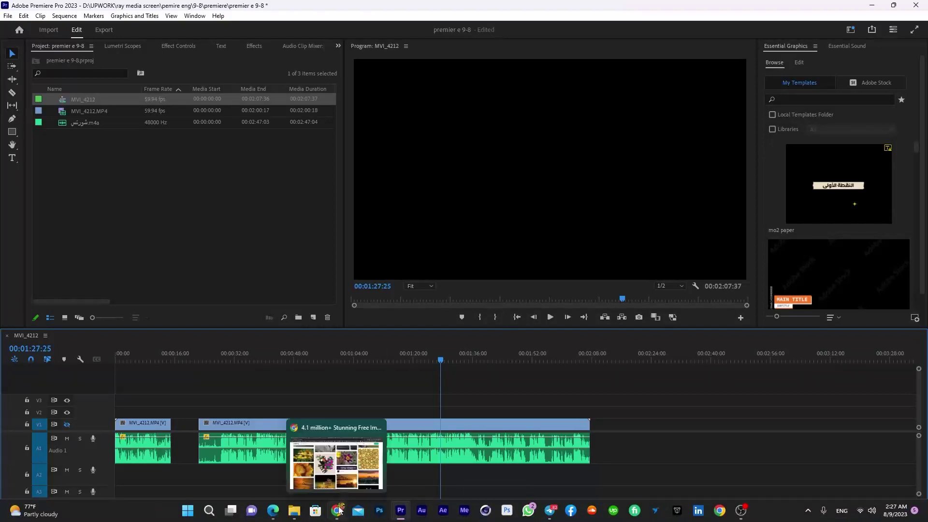
Step: Search Pixabay's stock videos for 'birds'
left_click(339, 511)
scroll(145, 290, "up", 6)
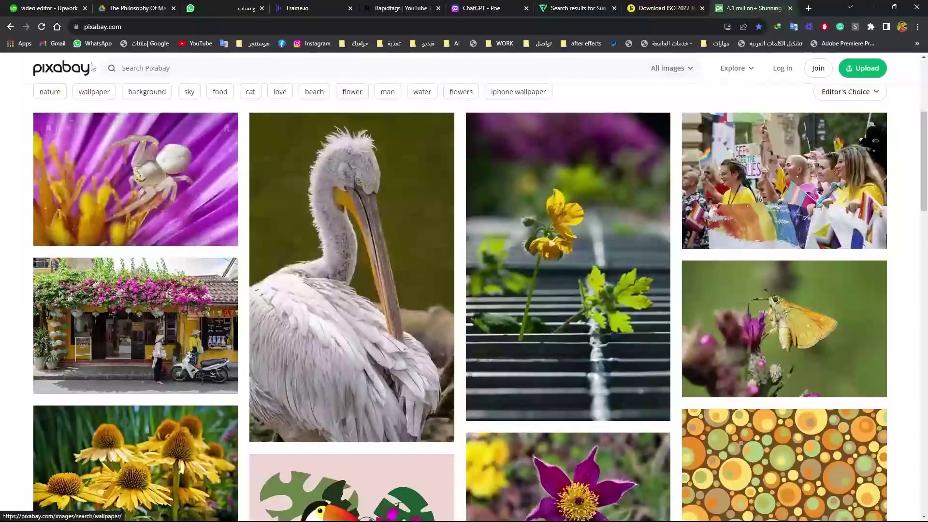
scroll(531, 270, "up", 5)
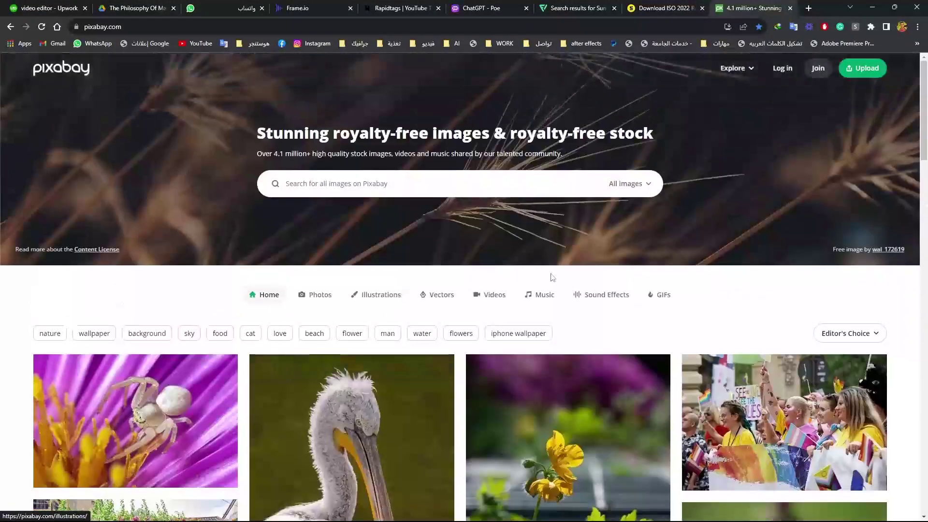
left_click(494, 295)
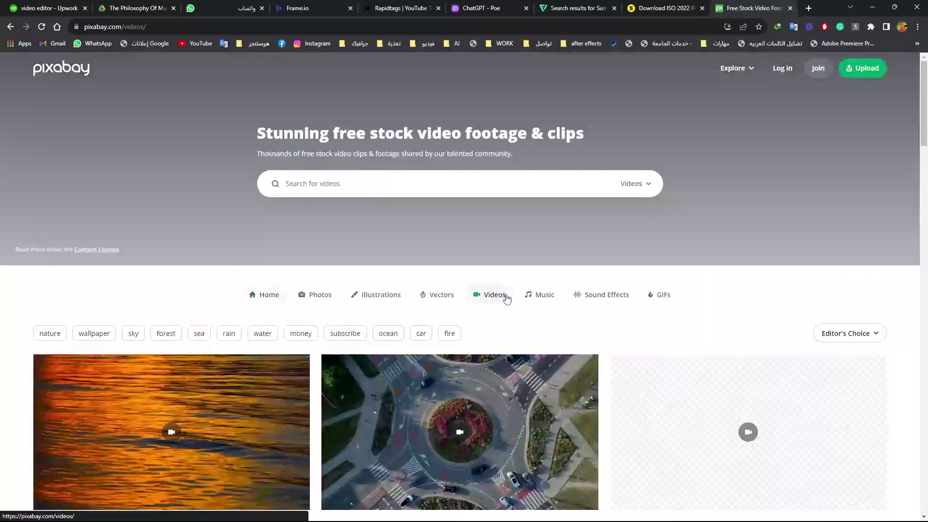
scroll(516, 358, "down", 3)
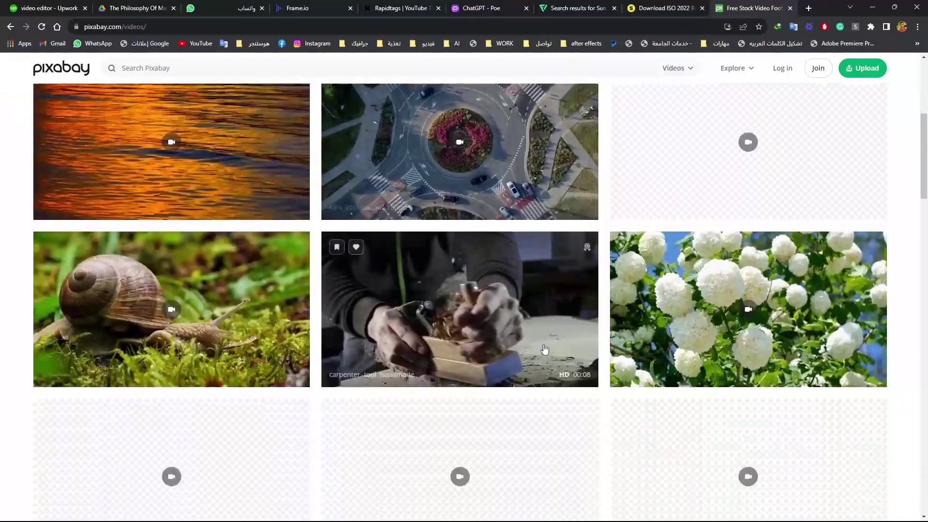
scroll(348, 338, "down", 3)
scroll(358, 189, "up", 5)
left_click(357, 137)
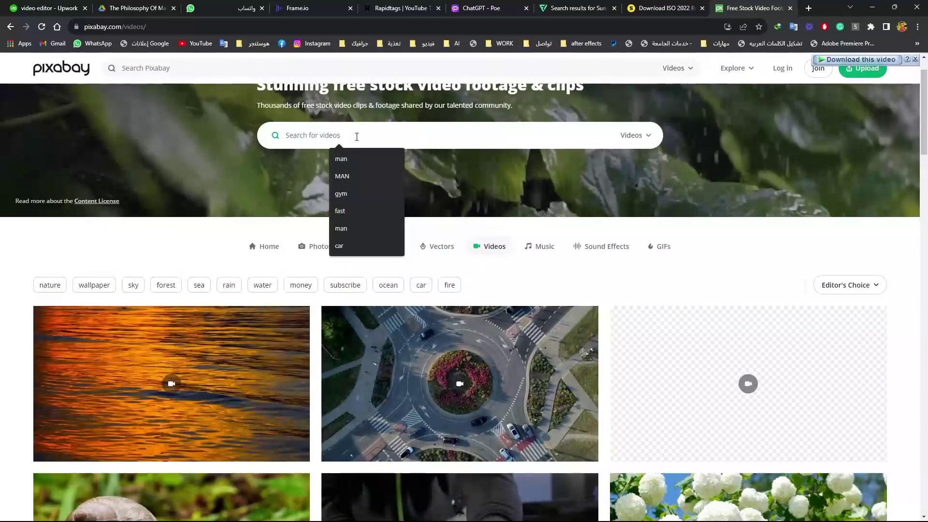
type("bir")
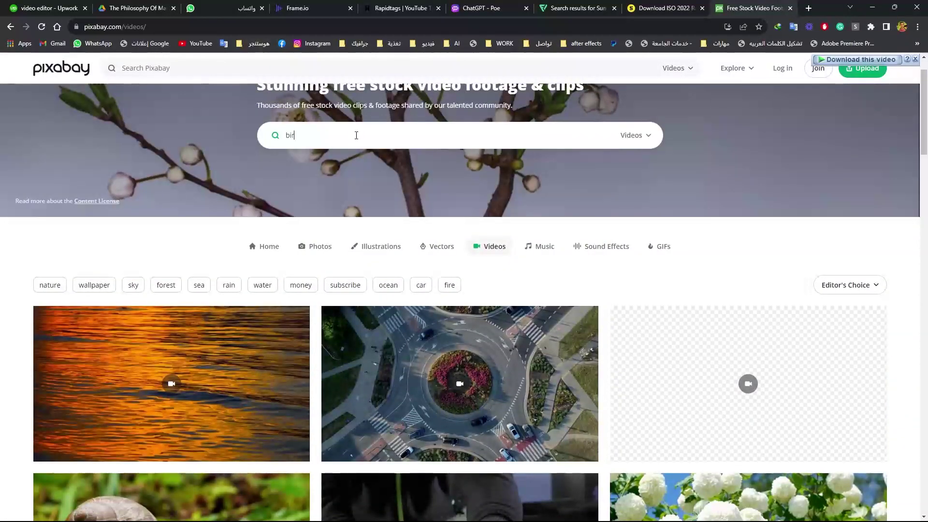
type("ds")
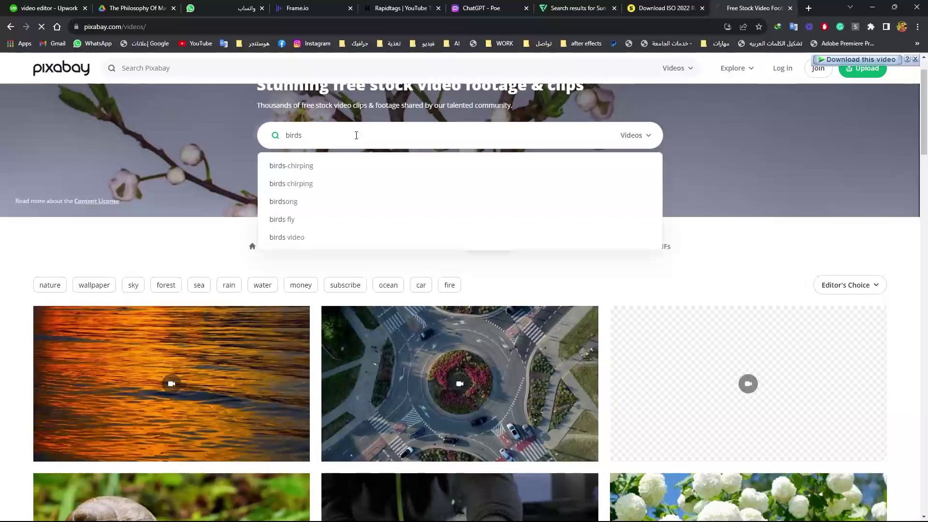
key("Return")
scroll(381, 281, "down", 3)
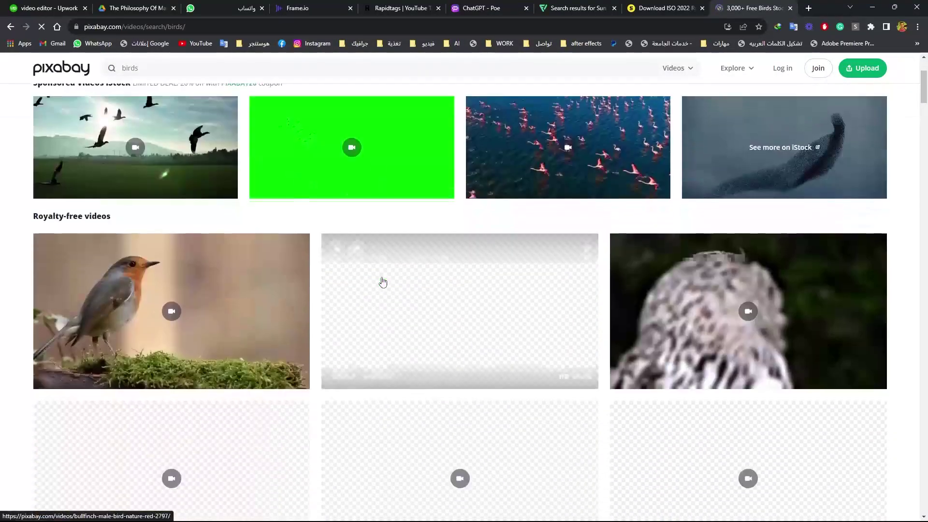
scroll(619, 278, "down", 3)
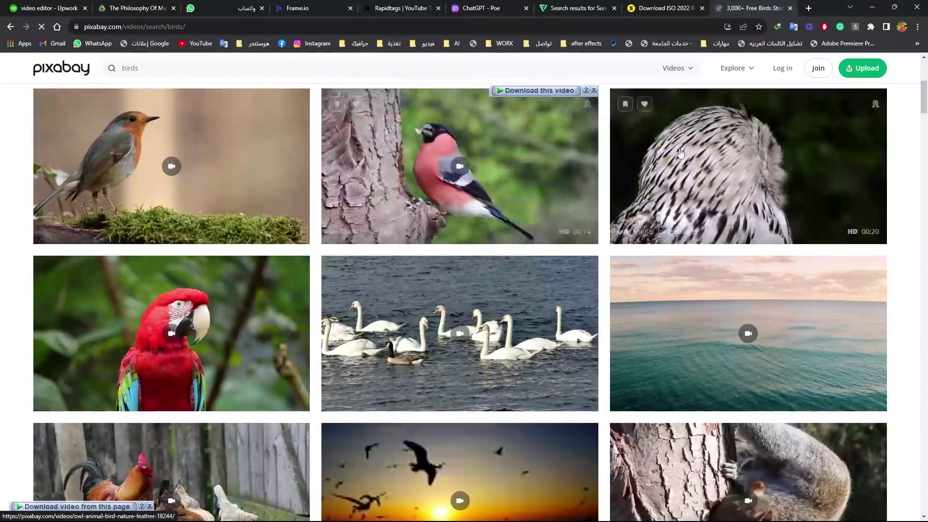
Step: Download the bullfinch video at 960×540 and drag the file into Premiere
left_click(476, 179)
left_click(870, 112)
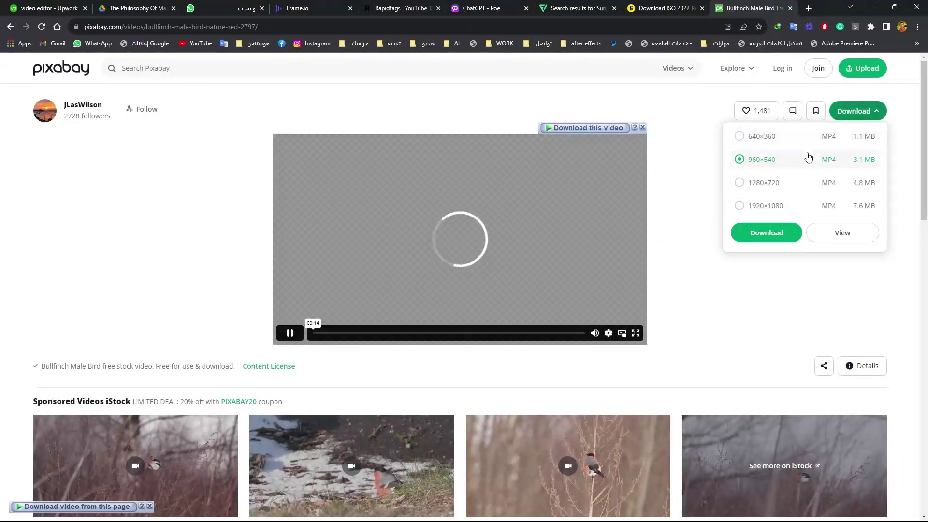
left_click(763, 232)
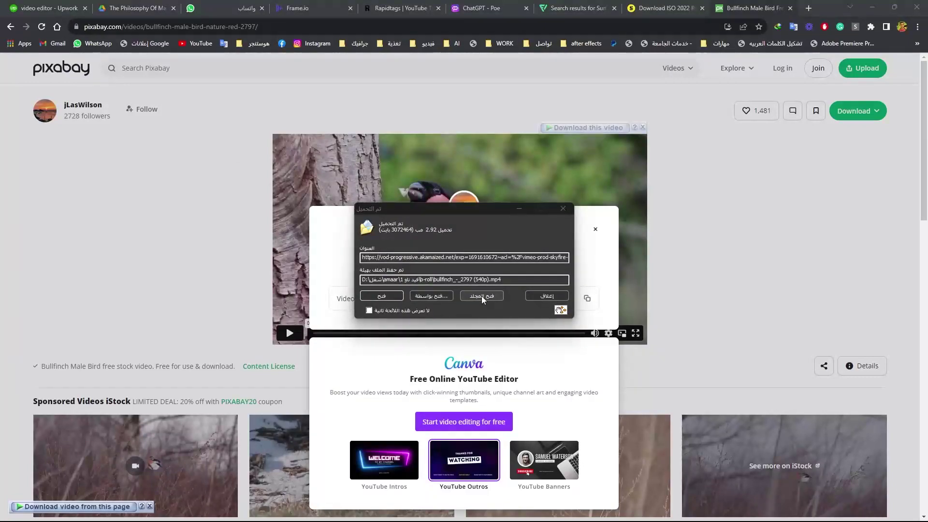
left_click(481, 295)
left_click_drag(428, 165, 671, 415)
Step: Enable V1's output and set the bullfinch clip's Scale to 200 to fill the frame
key("=")
key("=")
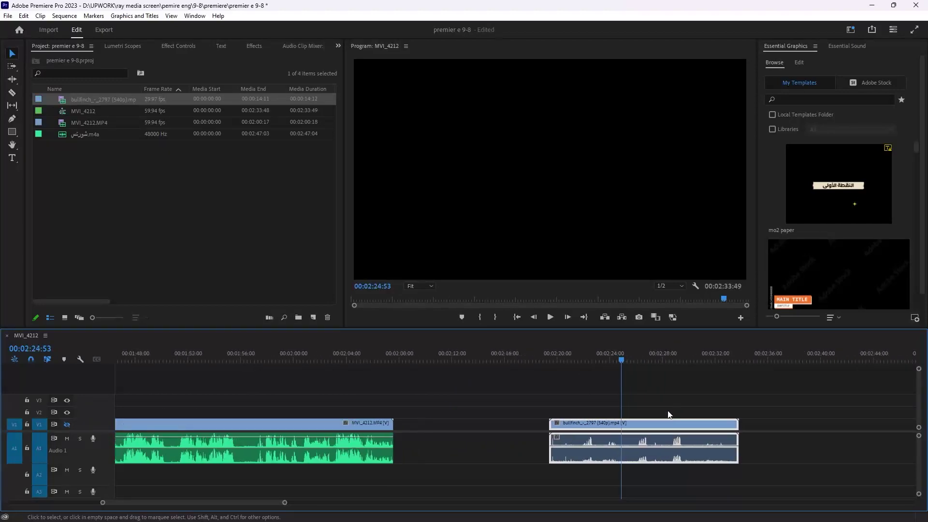
left_click(634, 361)
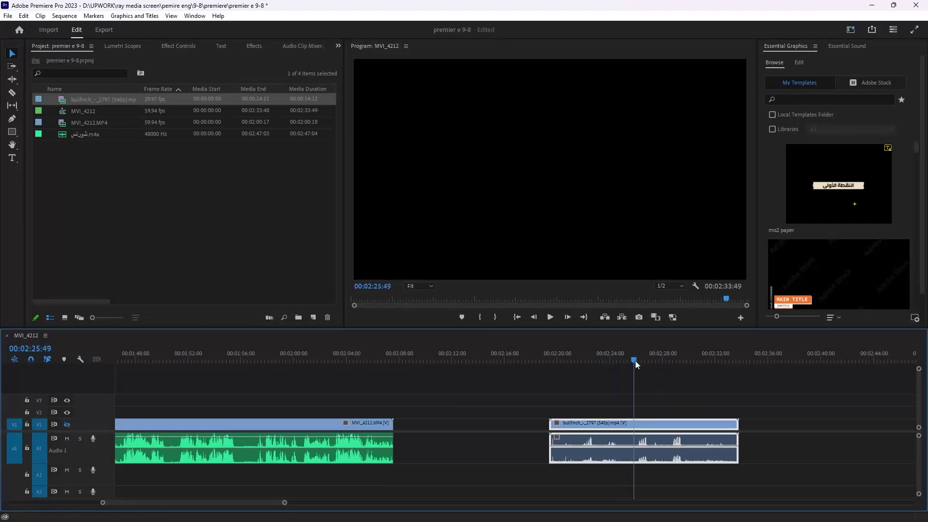
left_click(67, 424)
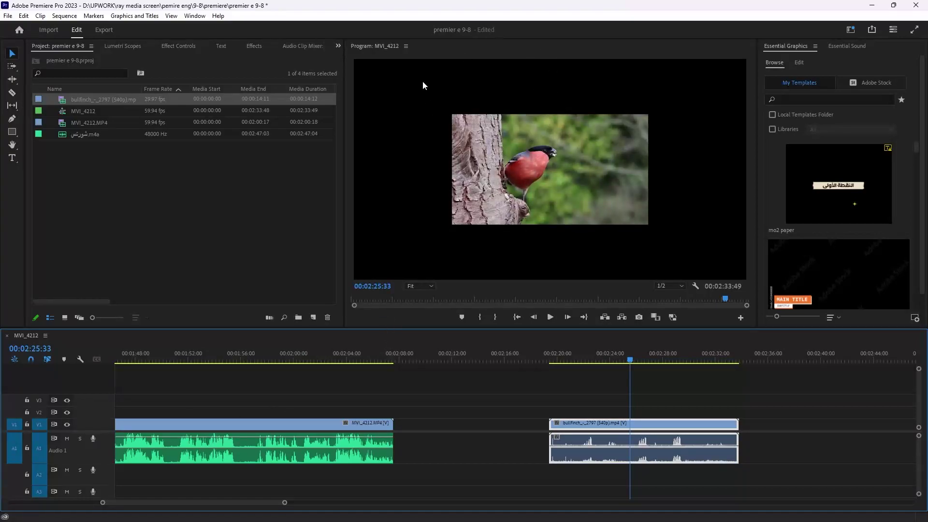
left_click(182, 46)
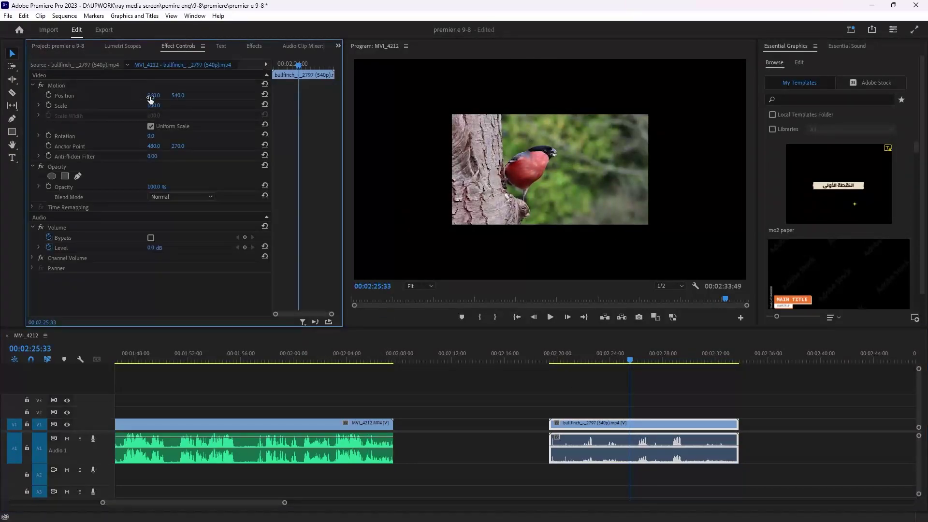
left_click_drag(153, 106, 202, 106)
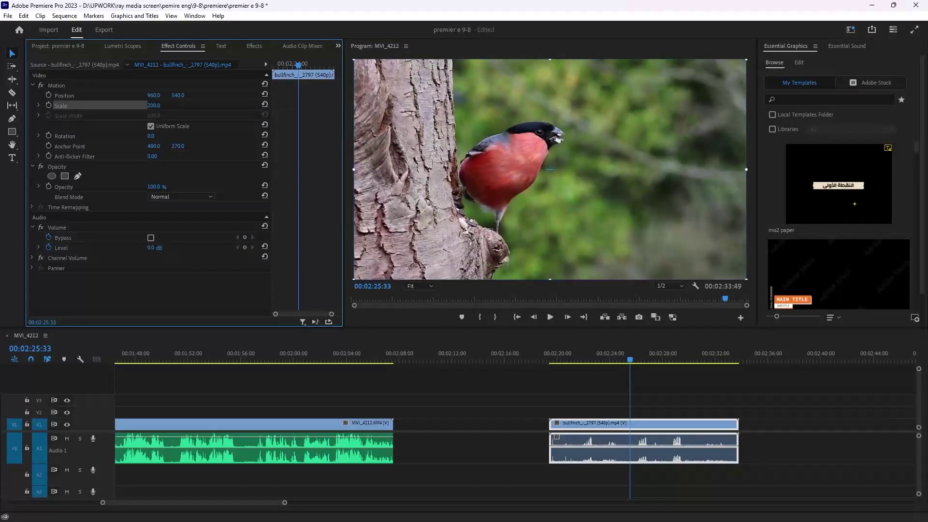
Step: Play back the bullfinch clip and mute audio track A1
left_click(604, 417)
left_click(598, 356)
left_click(554, 399)
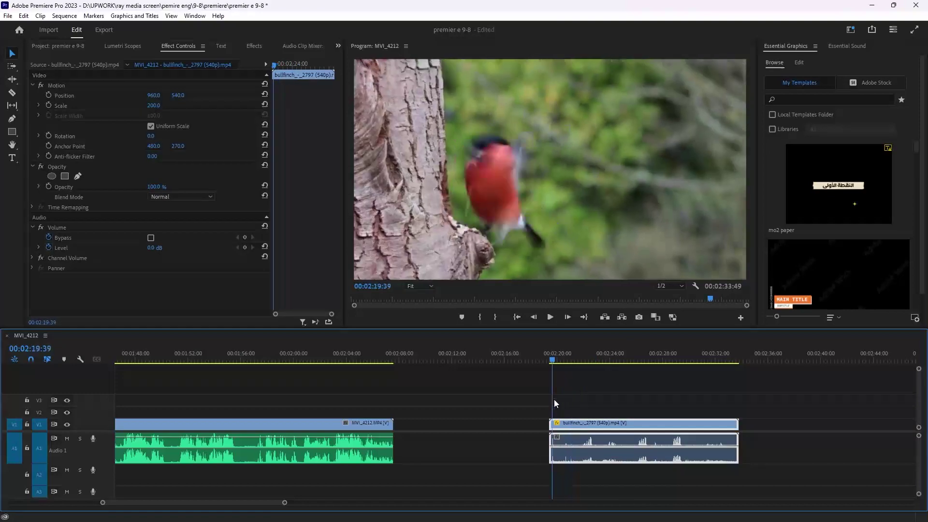
key("space")
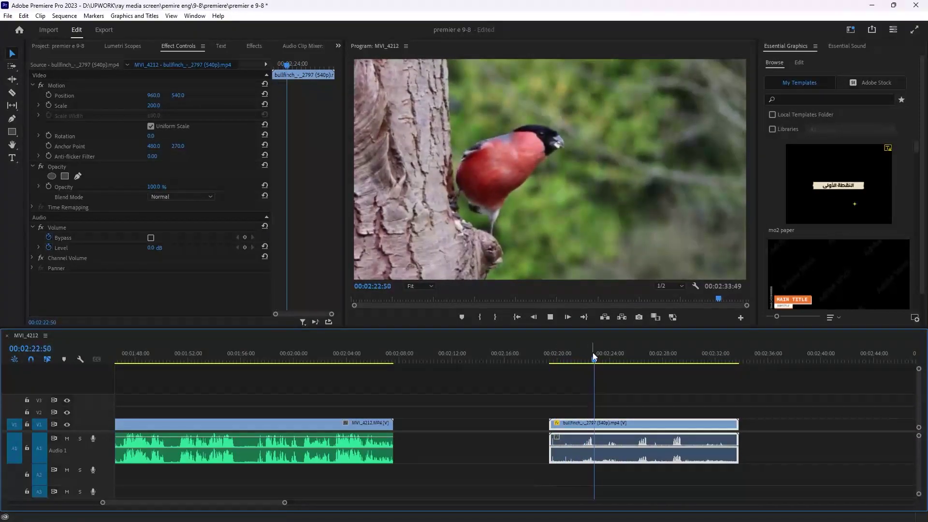
key("space")
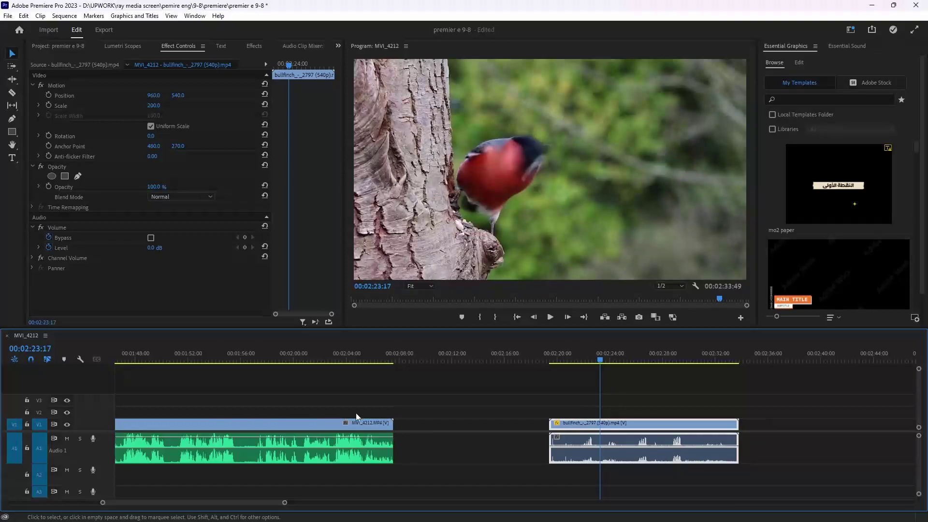
left_click(67, 438)
Step: Review the bullfinch clip around 00:02:22, then switch to the Pixabay bullfinch page in Chrome
left_click(586, 360)
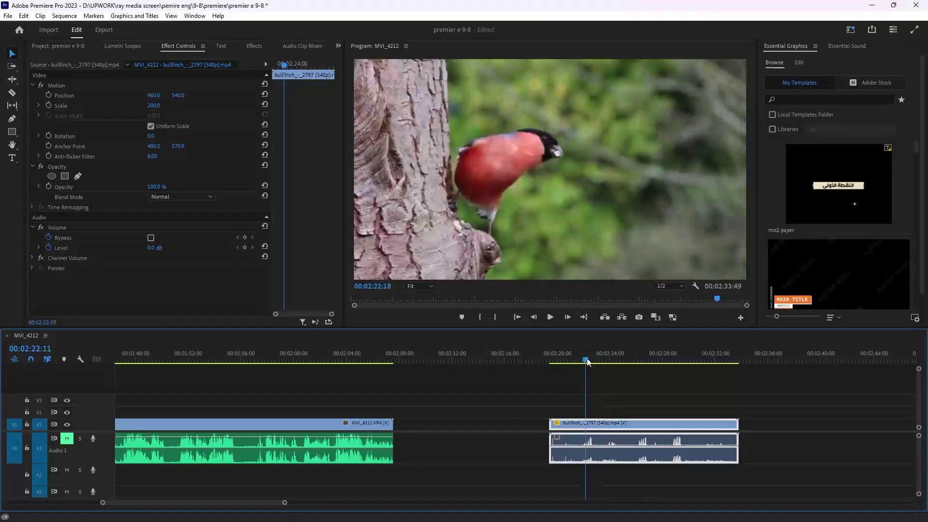
key("space")
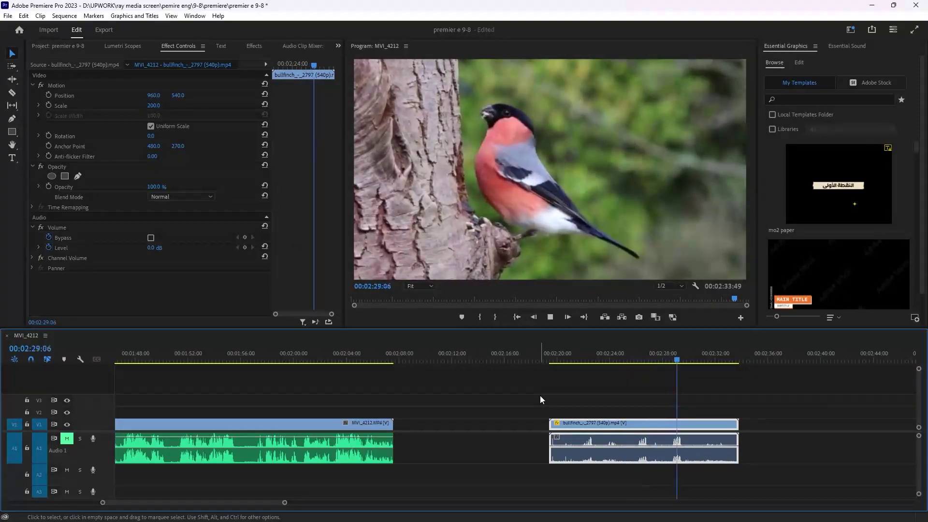
key("space")
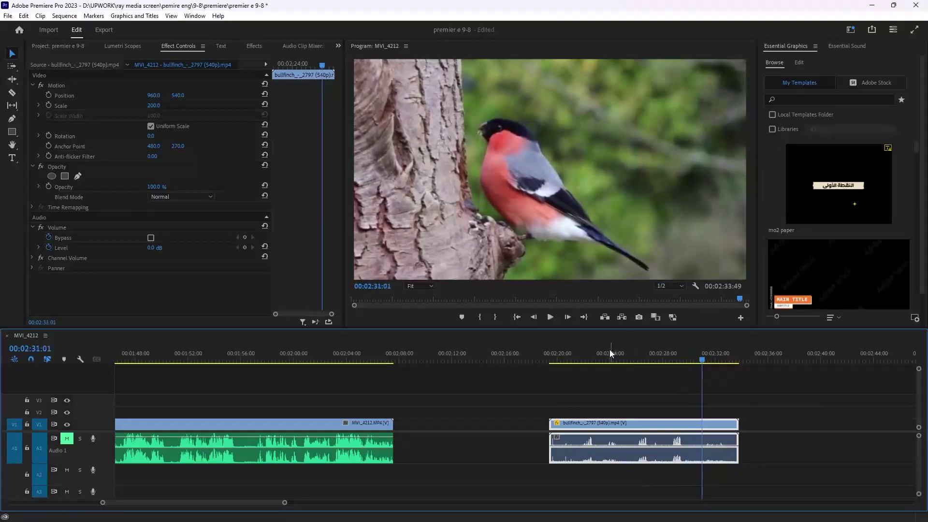
left_click_drag(609, 353, 568, 385)
left_click(580, 355)
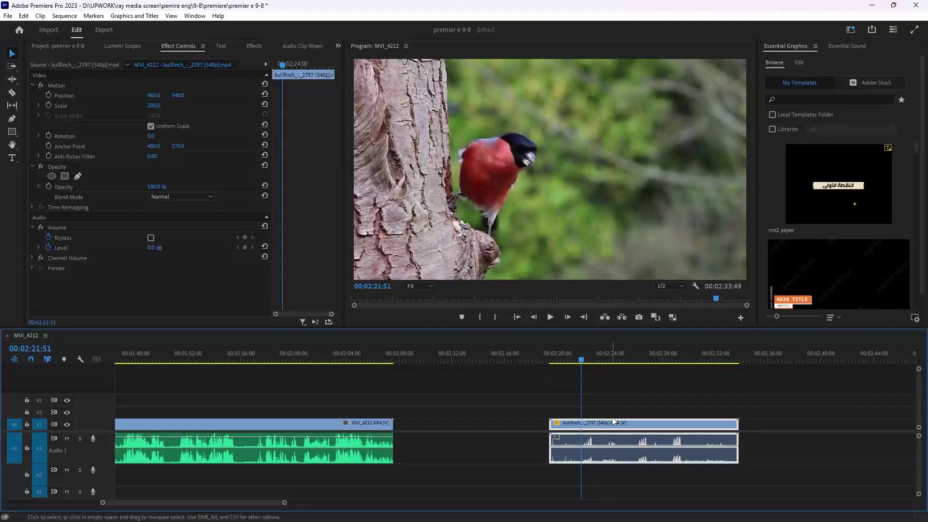
key("space")
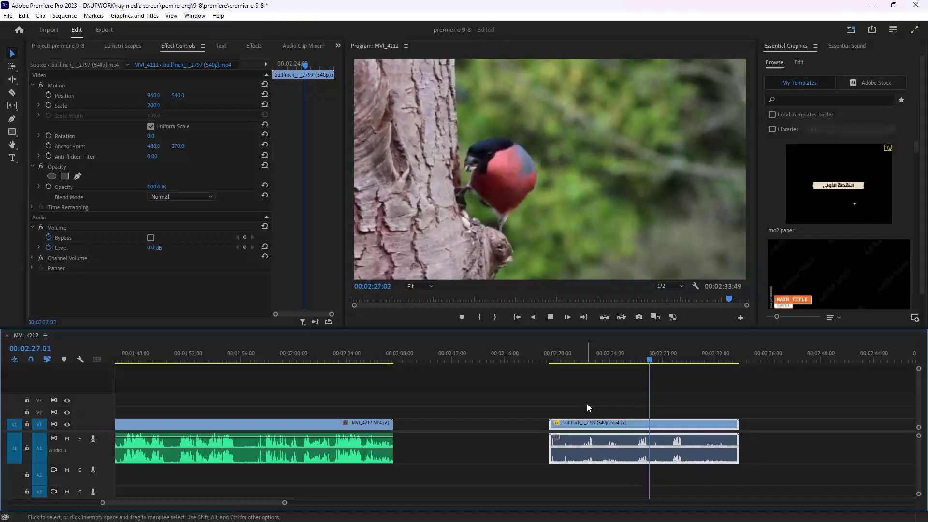
key("space")
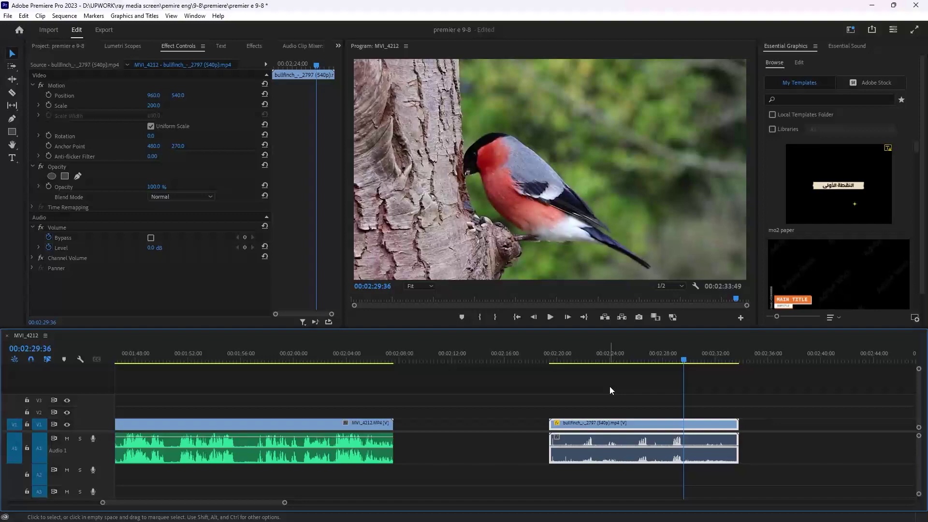
scroll(609, 387, "up", 3)
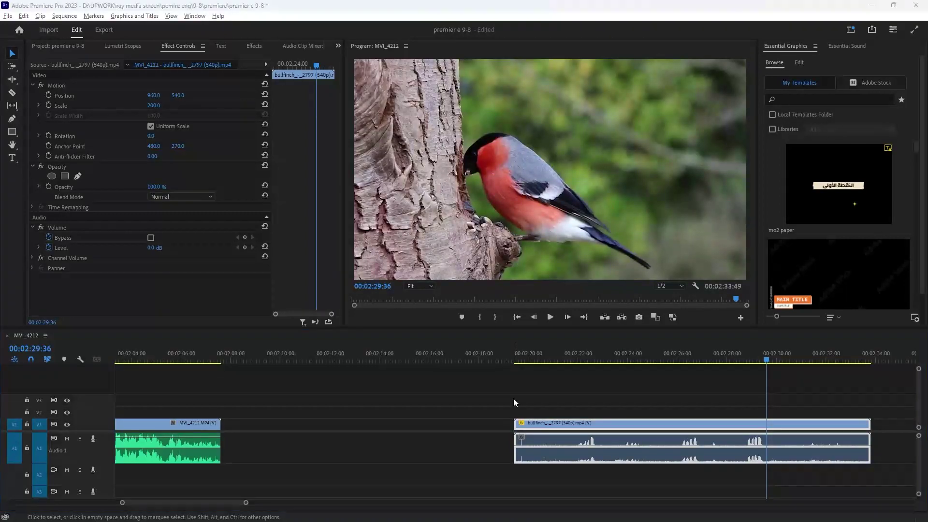
key("alt+Tab")
key("alt+Tab")
key("alt+Tab")
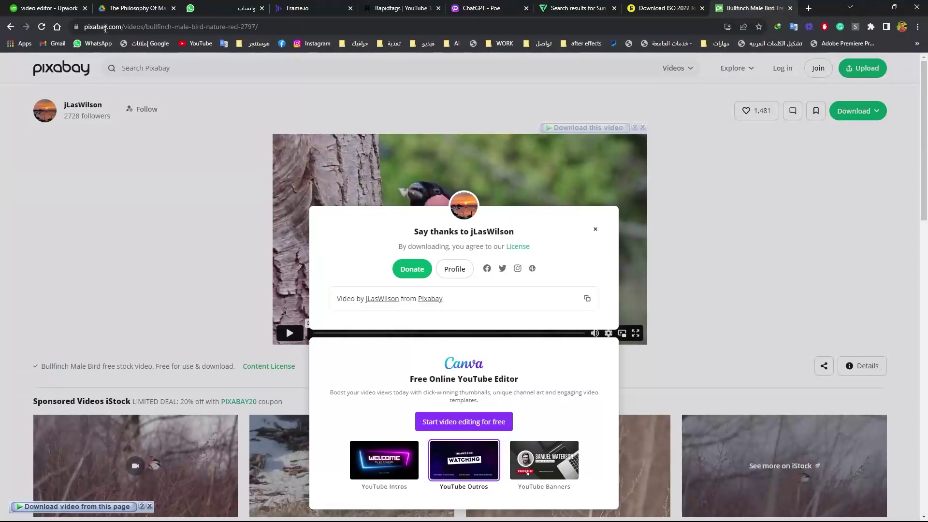
Step: Close Pixabay's 'Say thanks' popup and switch the search type from Videos to Music
left_click(595, 229)
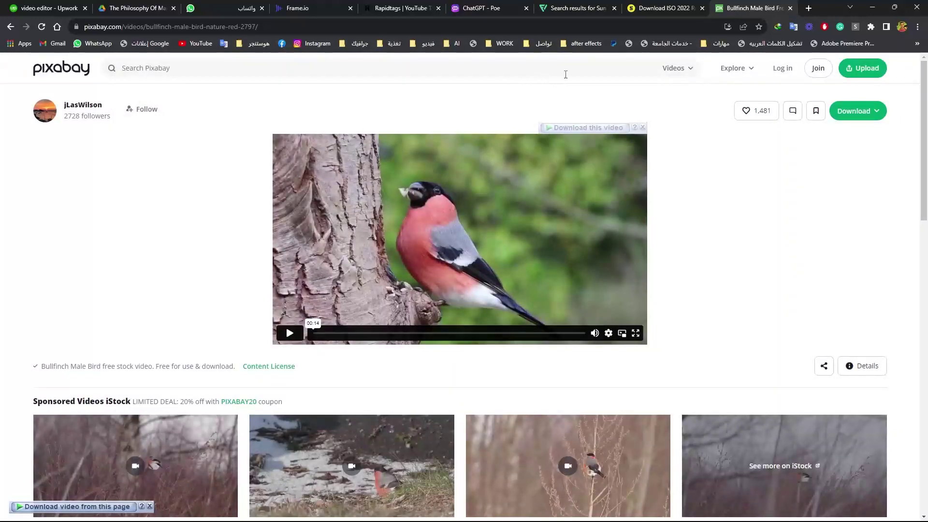
left_click(676, 69)
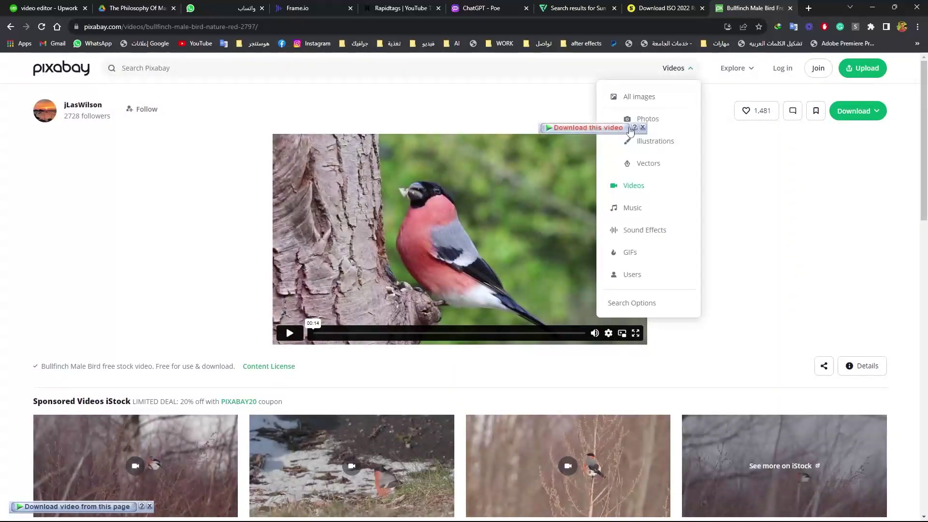
left_click(629, 216)
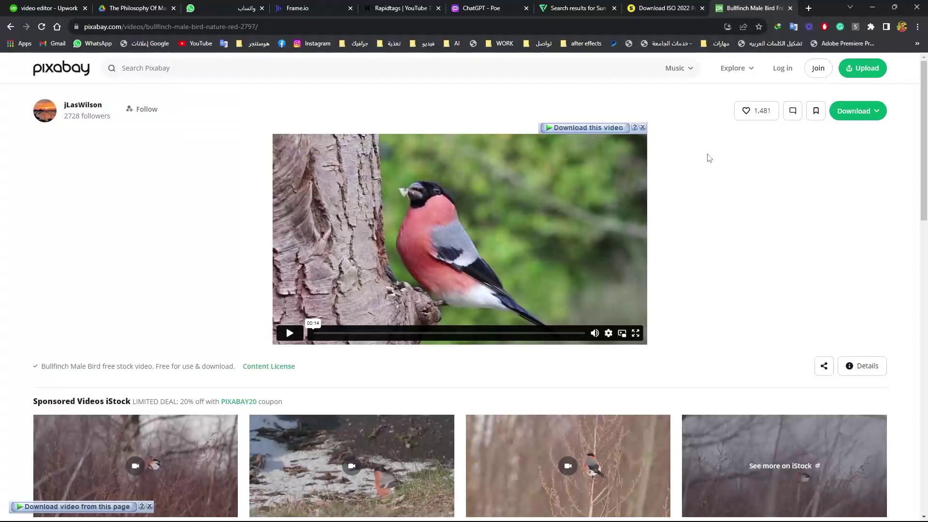
left_click(209, 62)
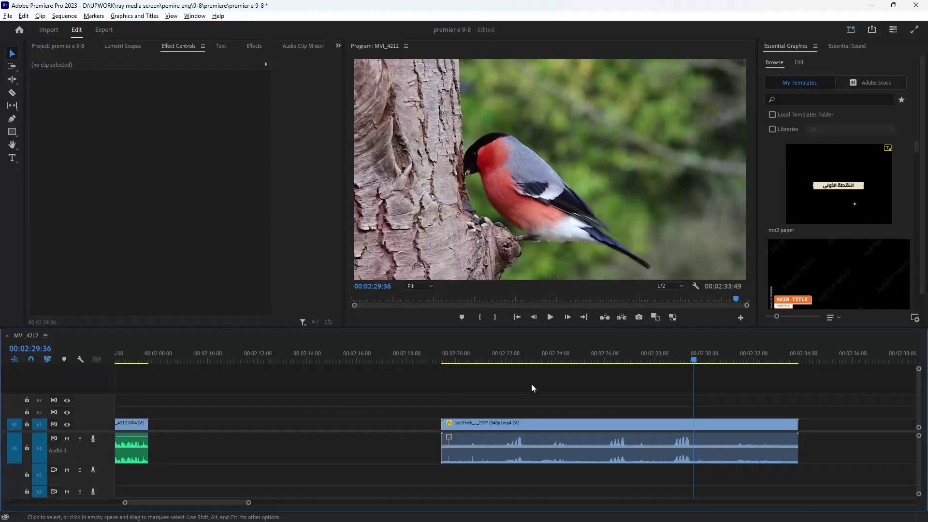
Step: Lower the bullfinch audio to -3.8 dB and cut it at 00:02:22:12
left_click_drag(527, 441, 527, 449)
left_click(475, 399)
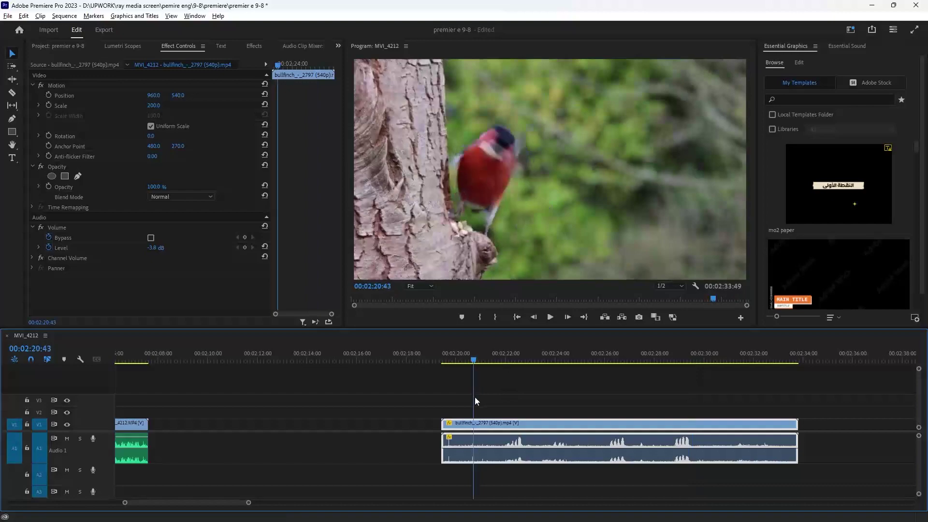
left_click_drag(474, 396, 510, 355)
left_click(503, 351)
left_click(525, 451)
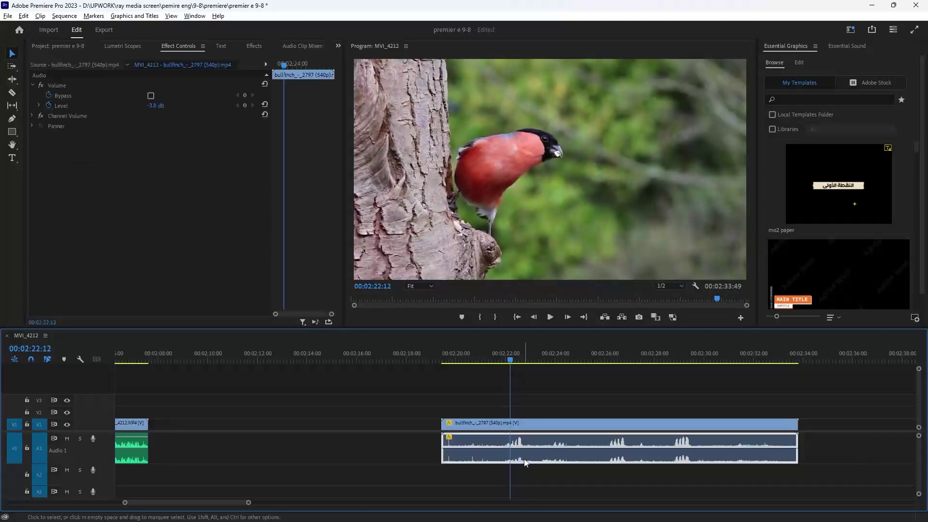
left_click(540, 383)
Step: Lower the right audio part's volume and set the A1 level to -15.1 in Audio Clip Mixer
scroll(535, 439, "up", 3)
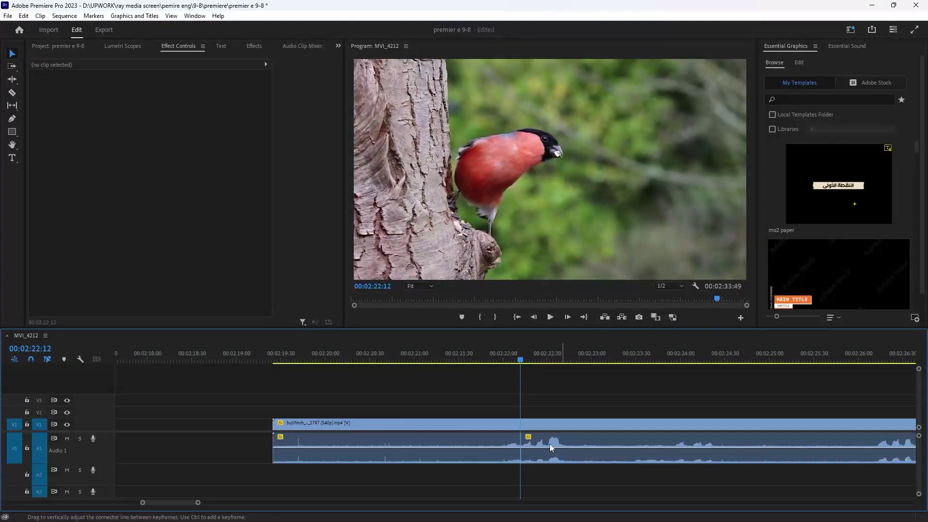
left_click_drag(552, 445, 552, 453)
left_click(304, 46)
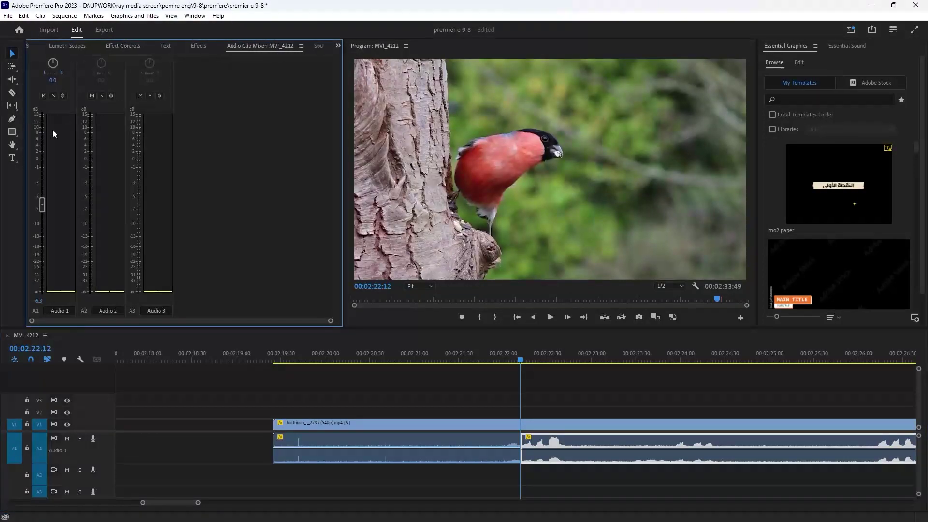
left_click_drag(41, 248, 41, 248)
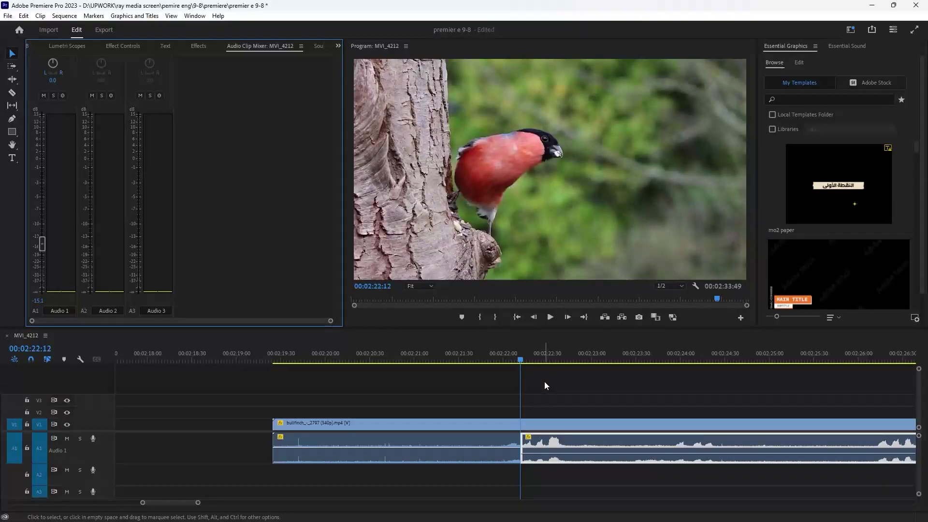
left_click(482, 439)
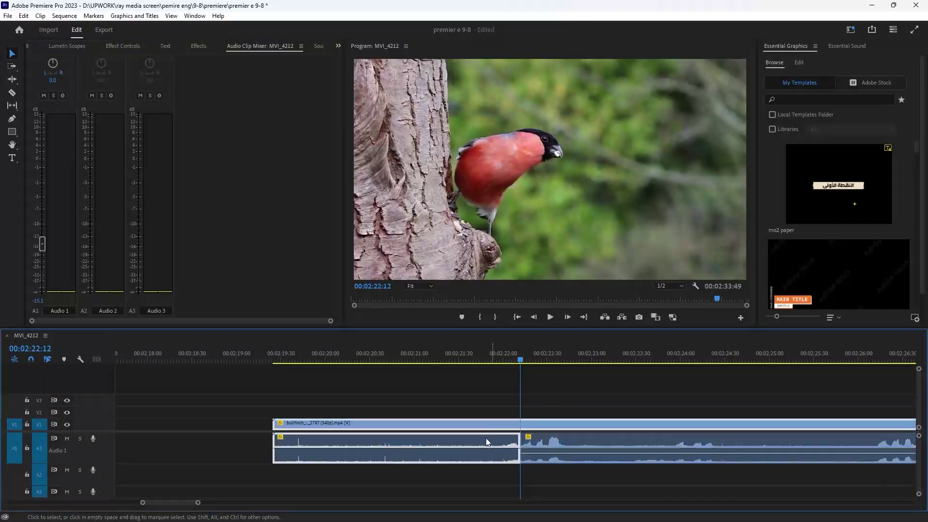
left_click(603, 454)
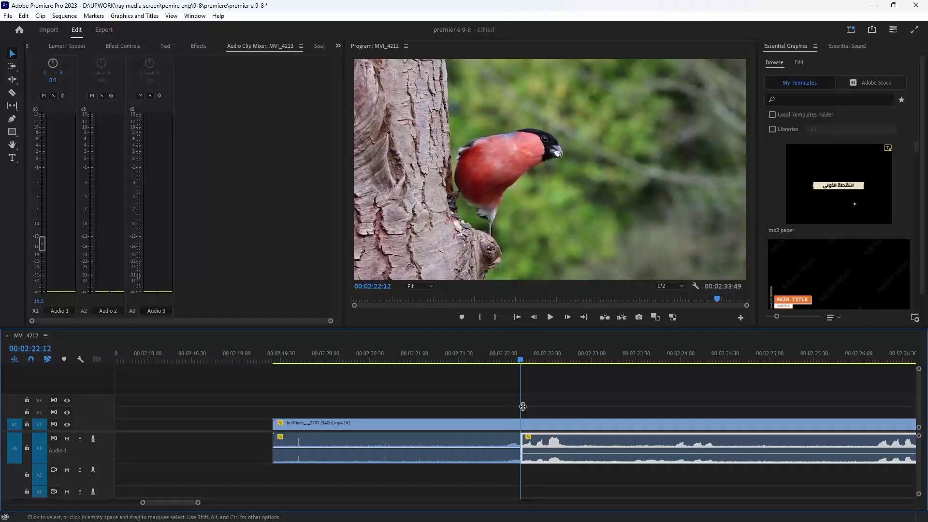
Step: Rejoin the bullfinch audio into one clip with the playhead at 00:02:21:33
key("minus")
key("minus")
key("minus")
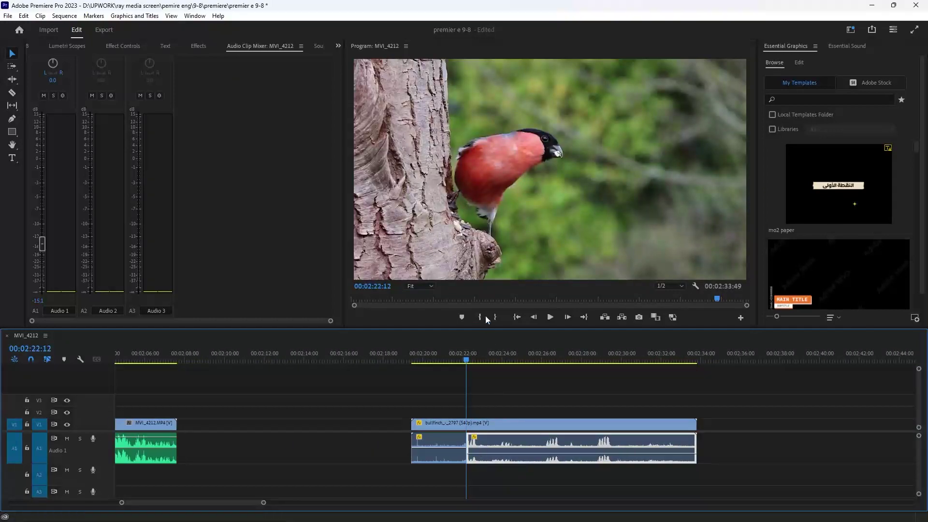
scroll(601, 422, "up", 2)
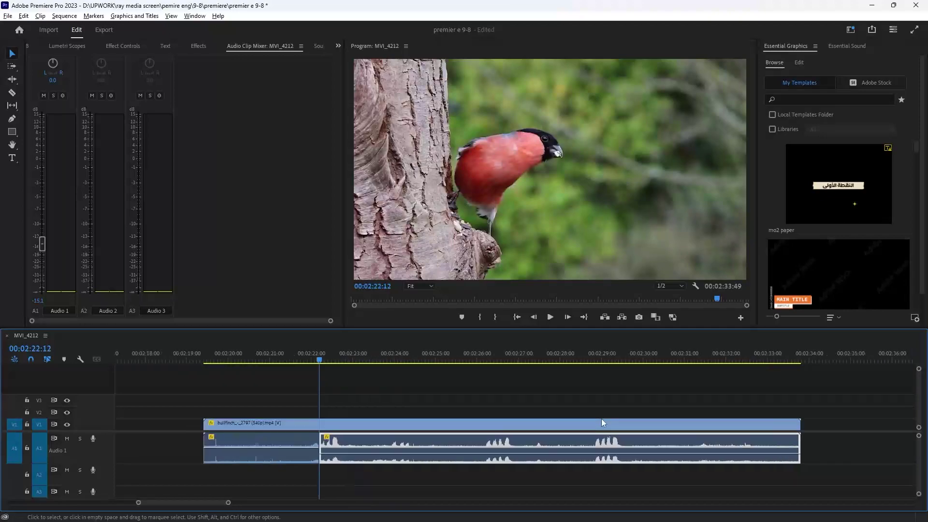
scroll(323, 416, "up", 2)
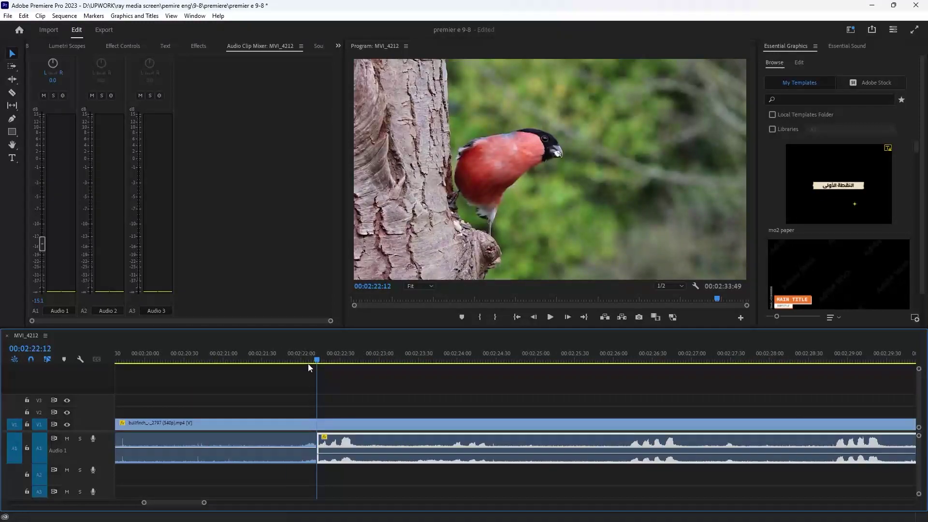
left_click_drag(308, 362, 266, 361)
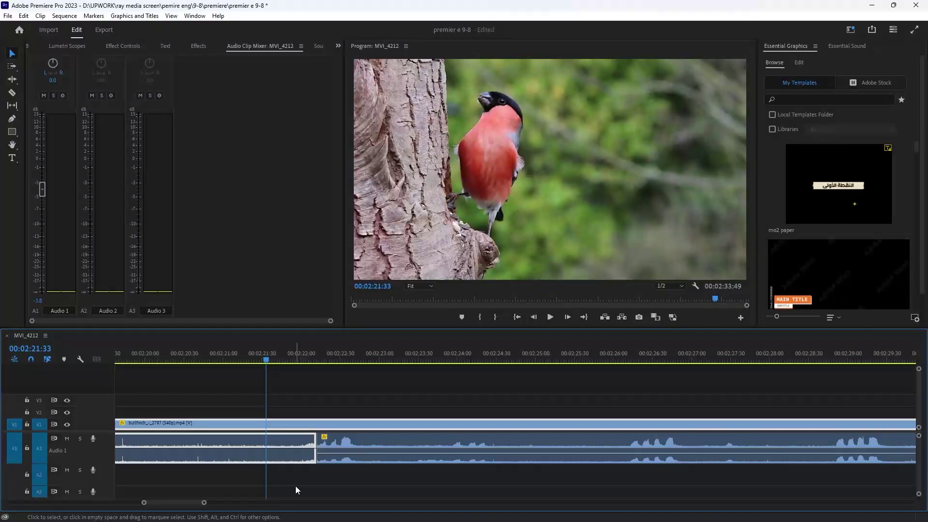
left_click_drag(340, 451, 345, 450)
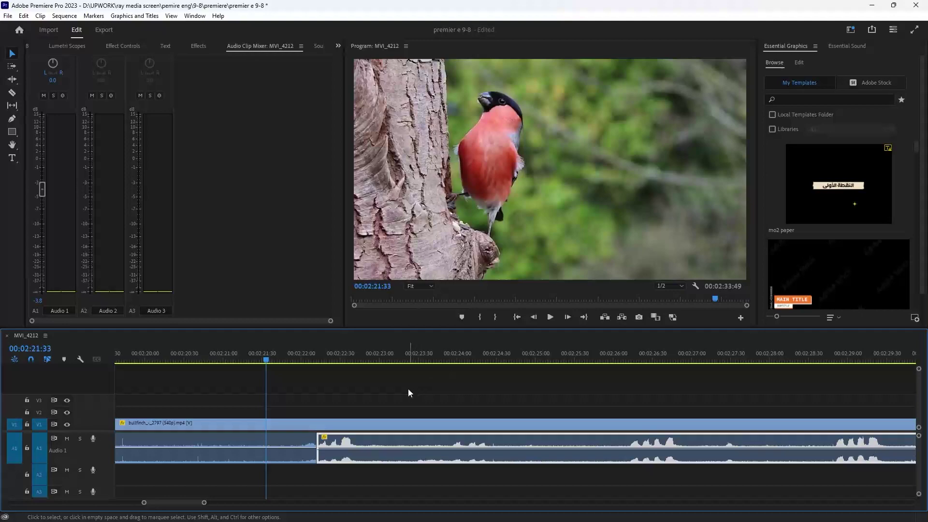
key("ctrl+z")
Step: Add two volume keyframes on the bullfinch audio, pulling the second down to -14.9 dB
left_click(349, 447)
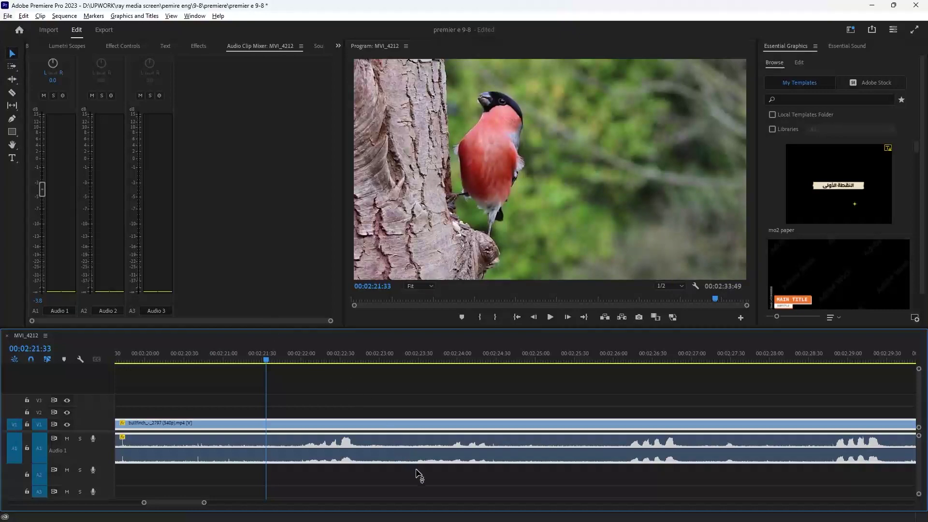
left_click(264, 448, "ctrl")
left_click(309, 448, "ctrl")
left_click_drag(310, 447, 308, 459)
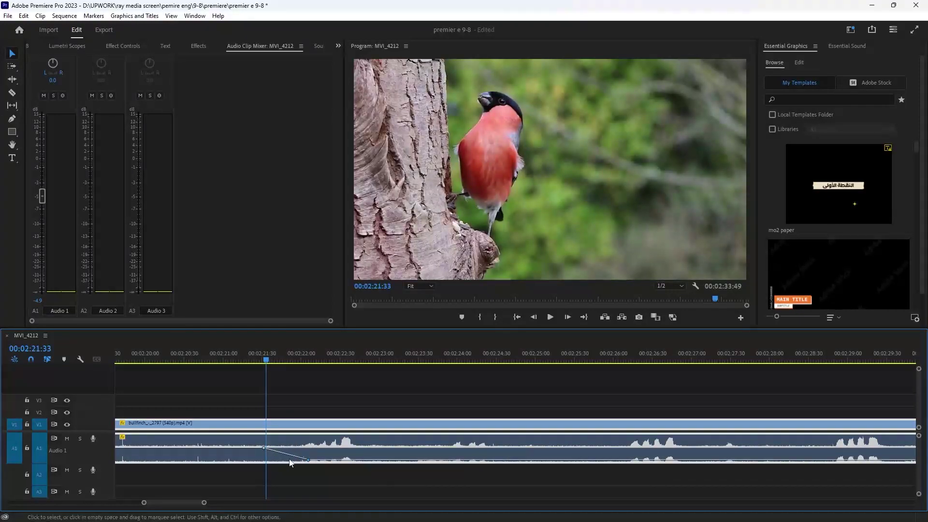
mouse_move(276, 451)
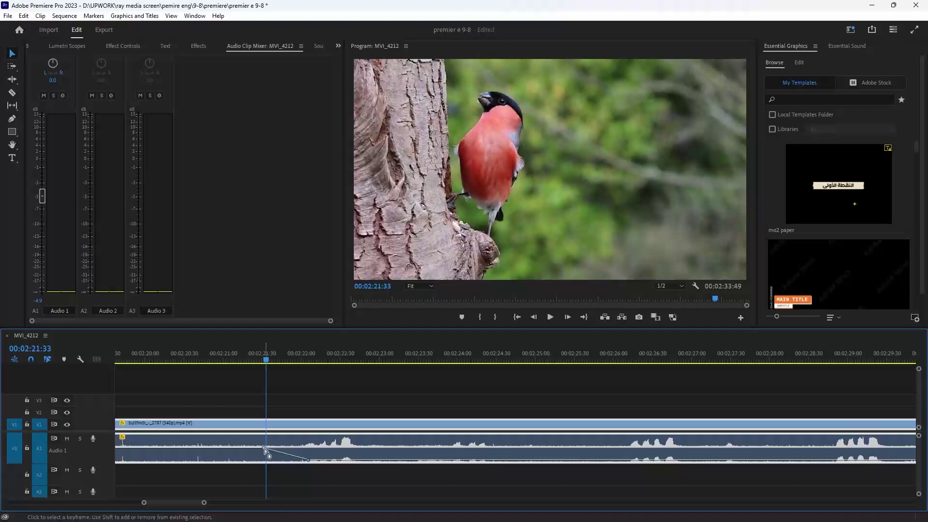
left_click_drag(264, 448, 335, 462)
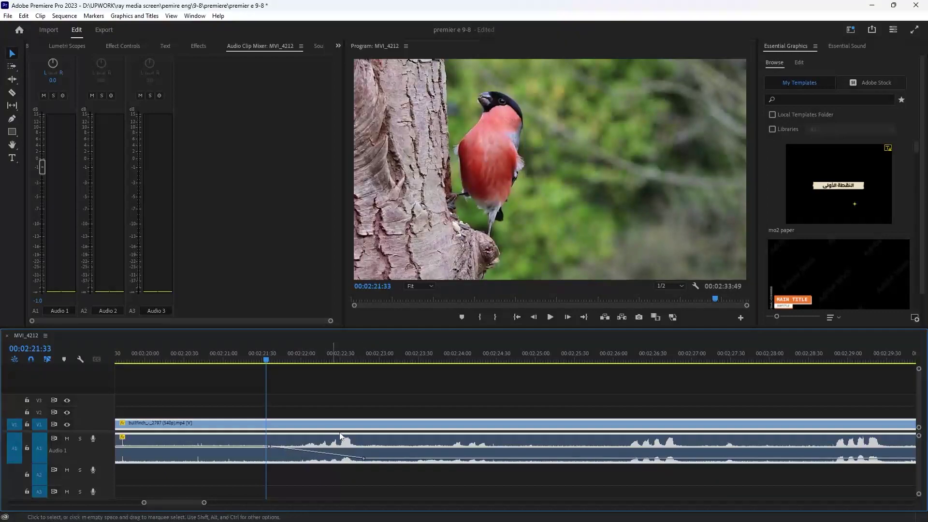
key("space")
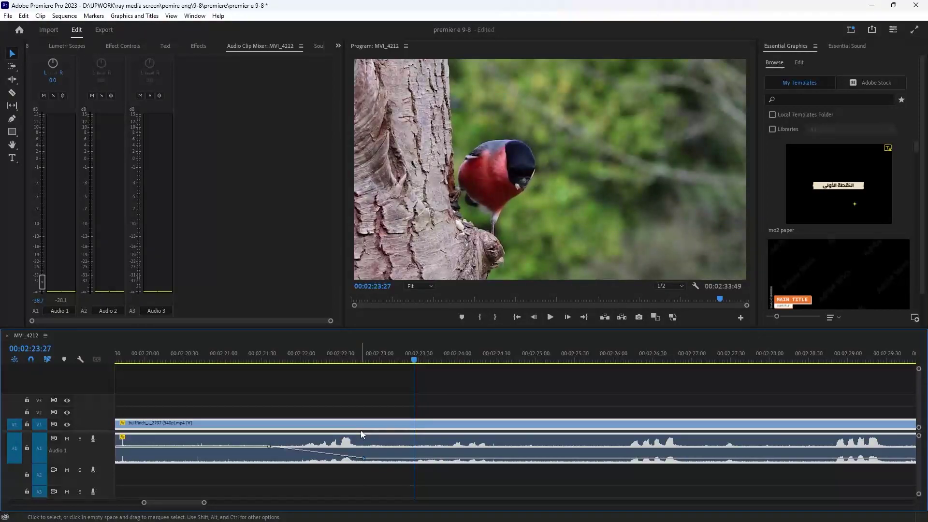
key("ctrl+z")
key("ctrl+z")
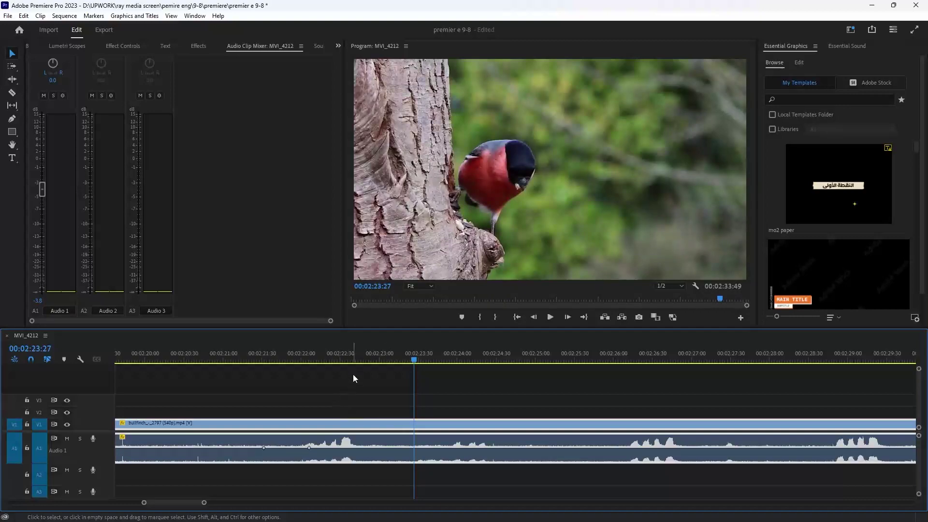
Step: Split the bullfinch clip at 00:02:22:15 with Add Edit and preview the cut
left_click_drag(344, 361, 323, 376)
key("ctrl+k")
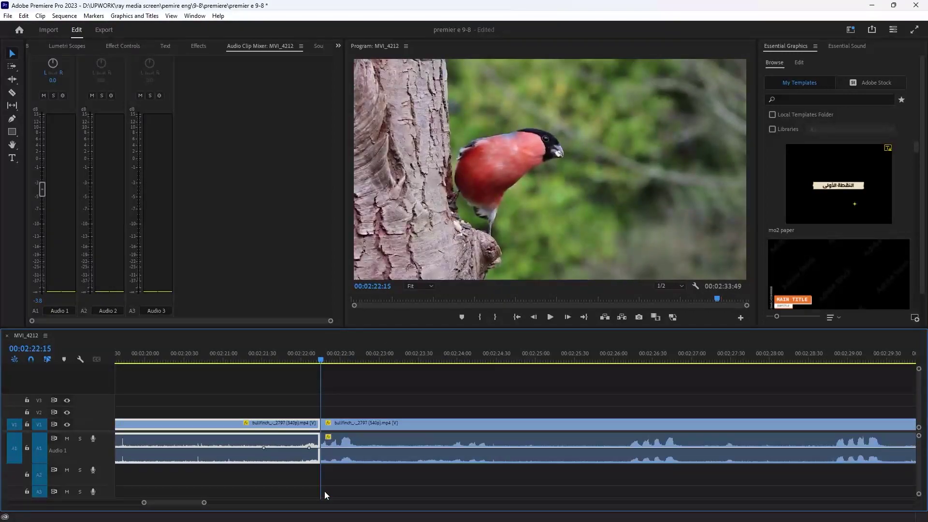
left_click(335, 445)
key("space")
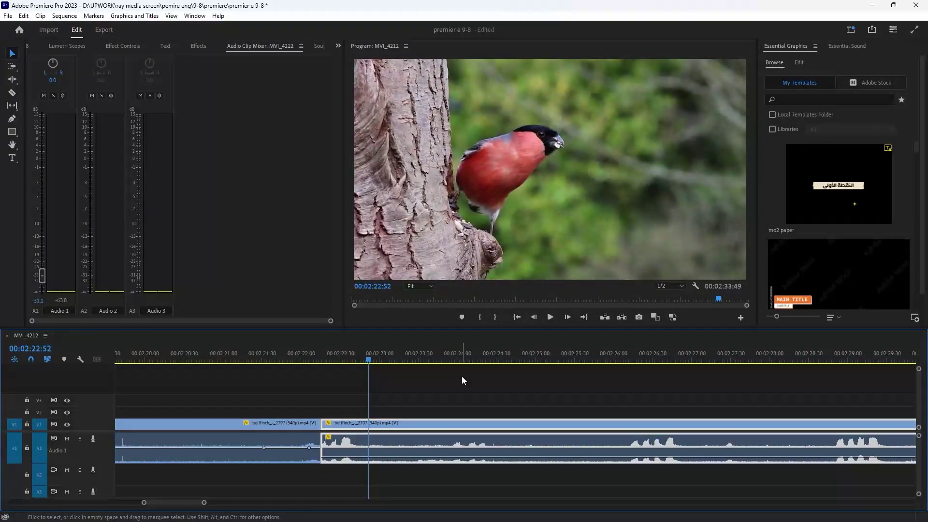
left_click_drag(276, 395, 330, 392)
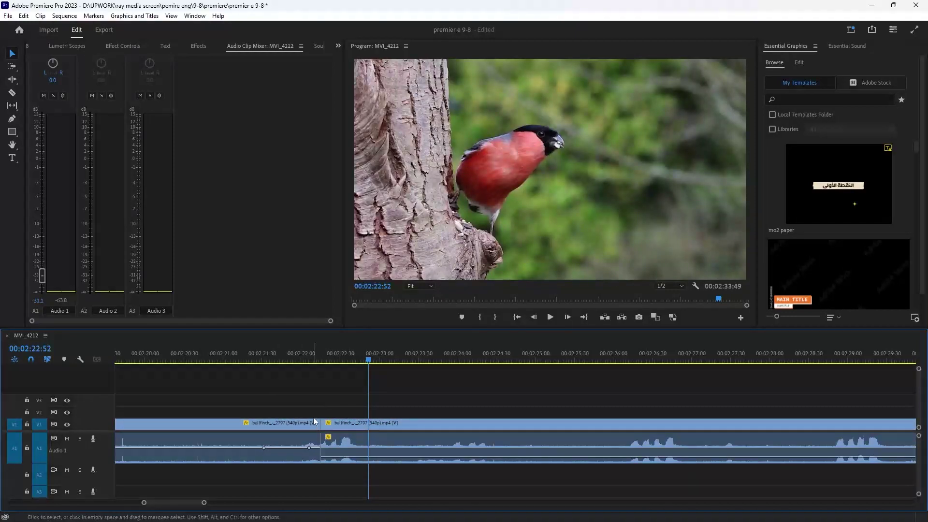
scroll(394, 438, "down", 3)
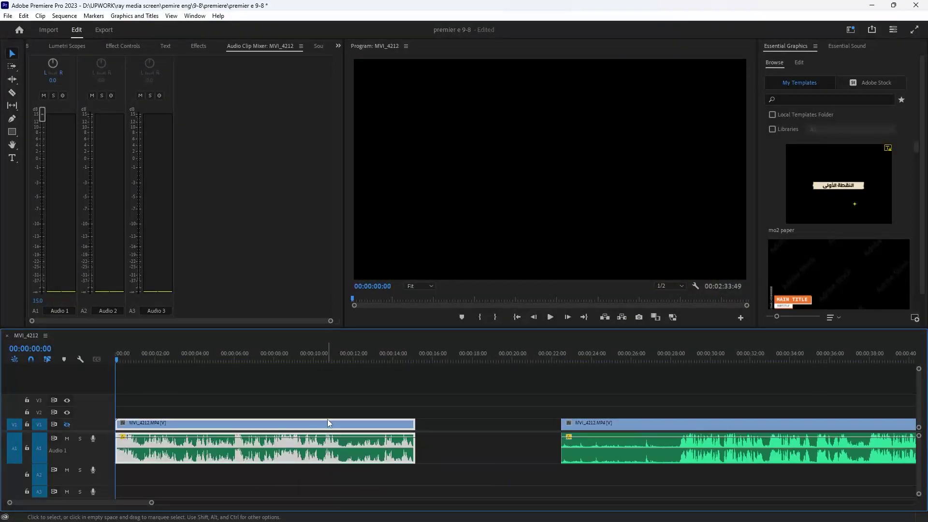
Step: Ripple-delete the first clip and add two opening A1 volume keyframes, leaving the level flat
key("shift+Delete")
key("backslash")
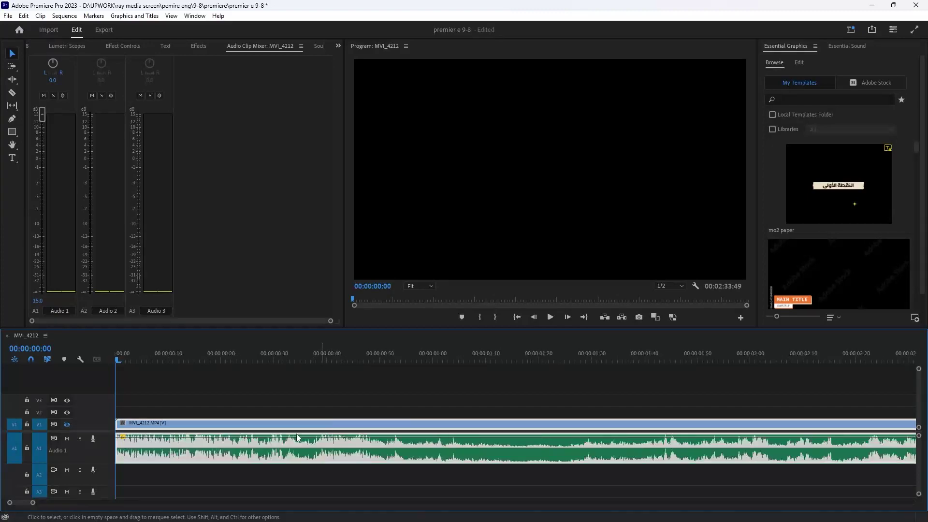
left_click(150, 445, "ctrl")
left_click(120, 445, "ctrl")
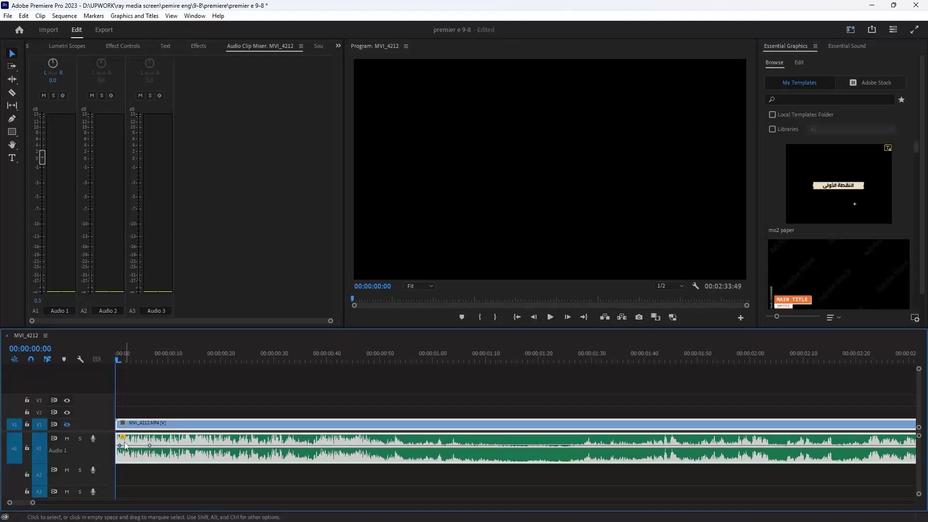
left_click_drag(120, 445, 117, 455)
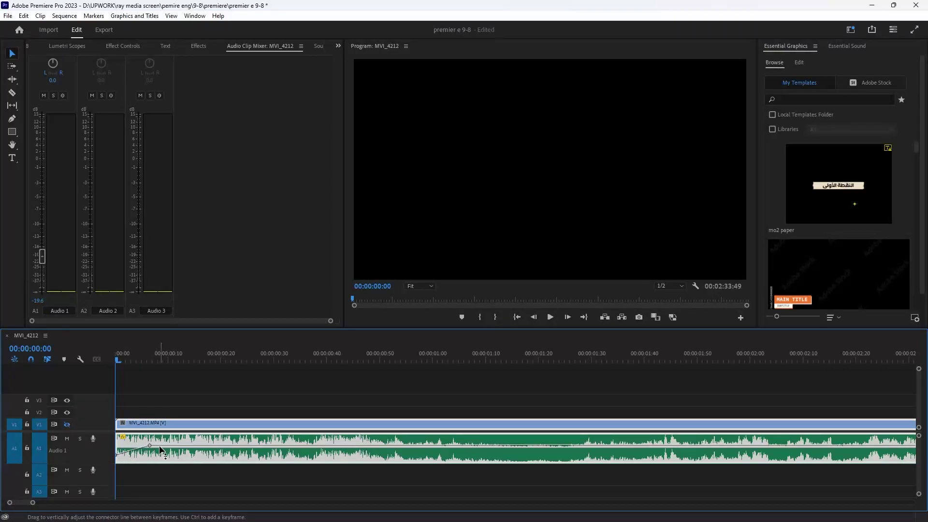
mouse_move(152, 446)
key("ctrl+z")
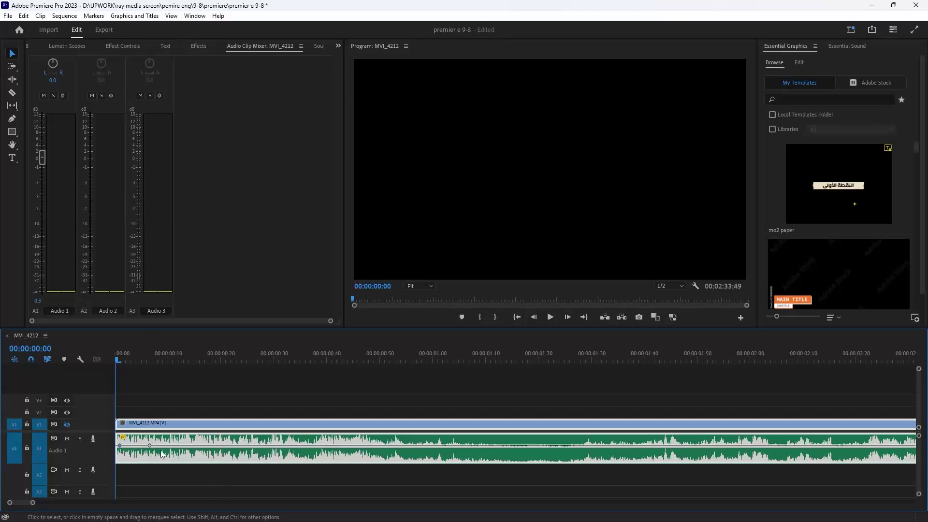
Step: Search 'con' in Effects and drop the Constant Gain crossfade on the A1 clip's start
left_click(196, 48)
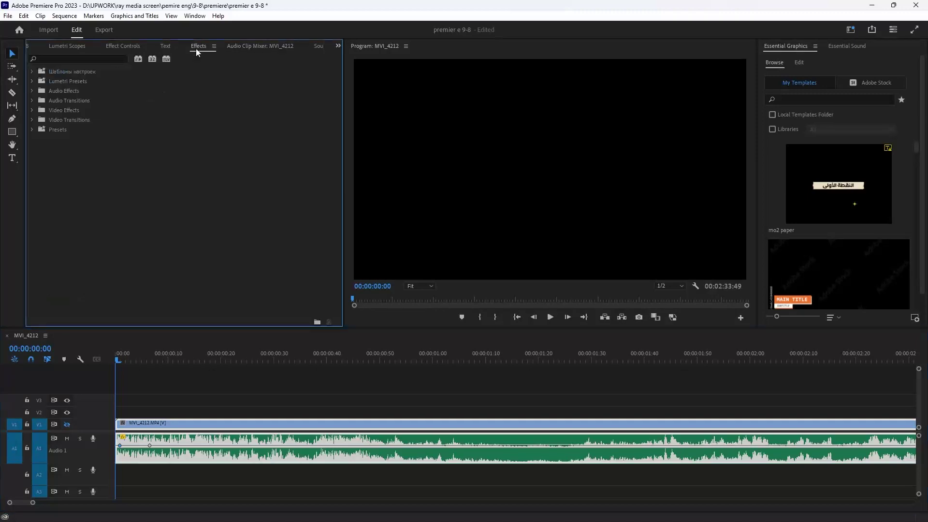
left_click(56, 59)
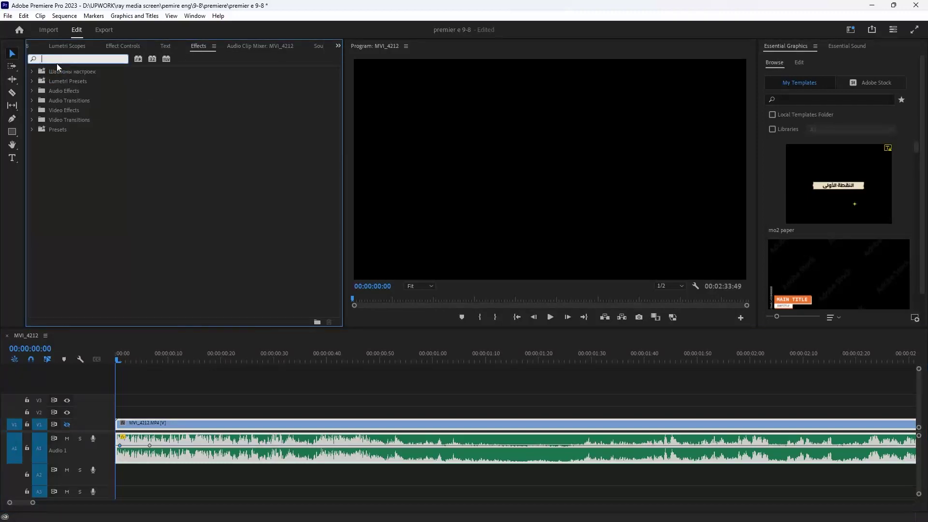
type("con")
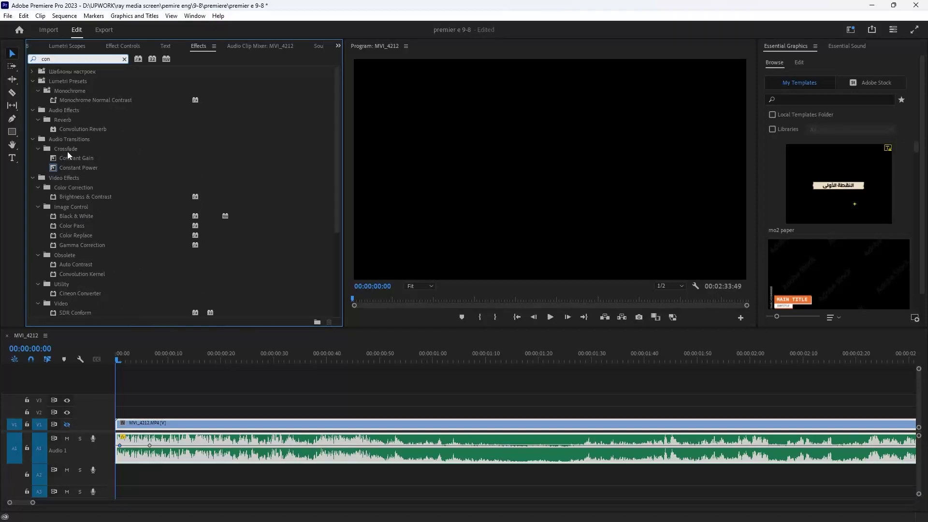
left_click(66, 148)
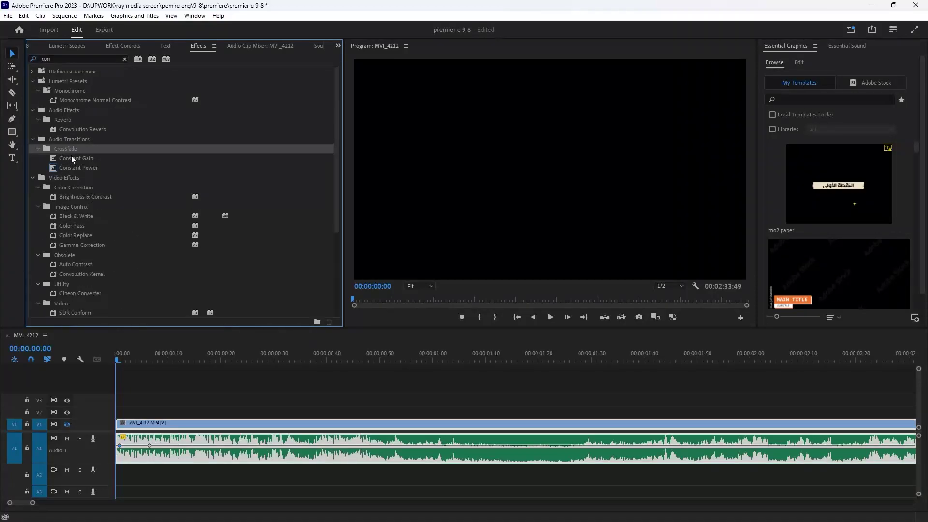
left_click(77, 159)
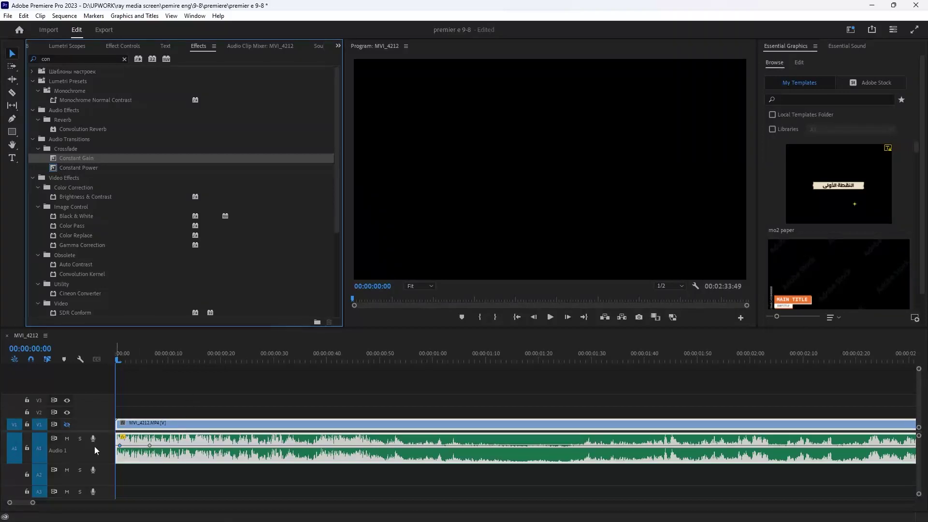
left_click_drag(90, 159, 222, 453)
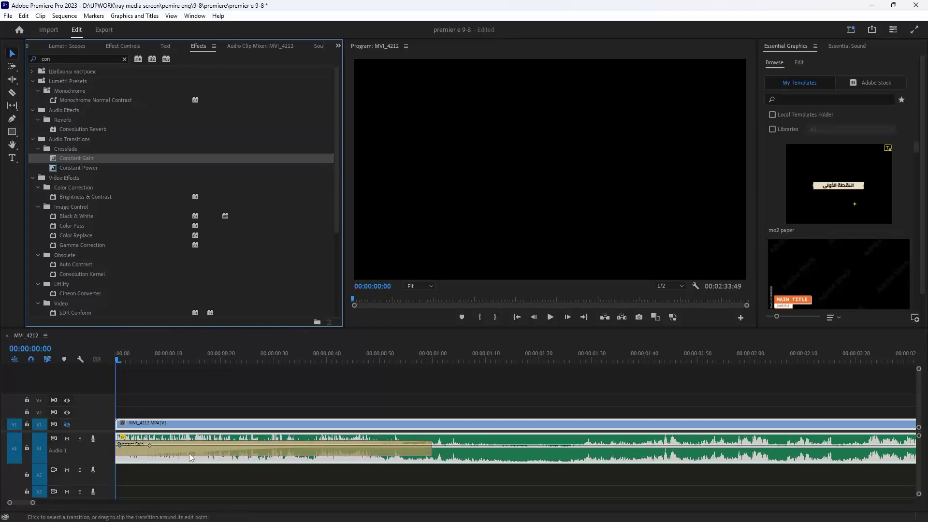
Step: Extend the opening Constant Gain fade to about 1:23 long
double_click(108, 454)
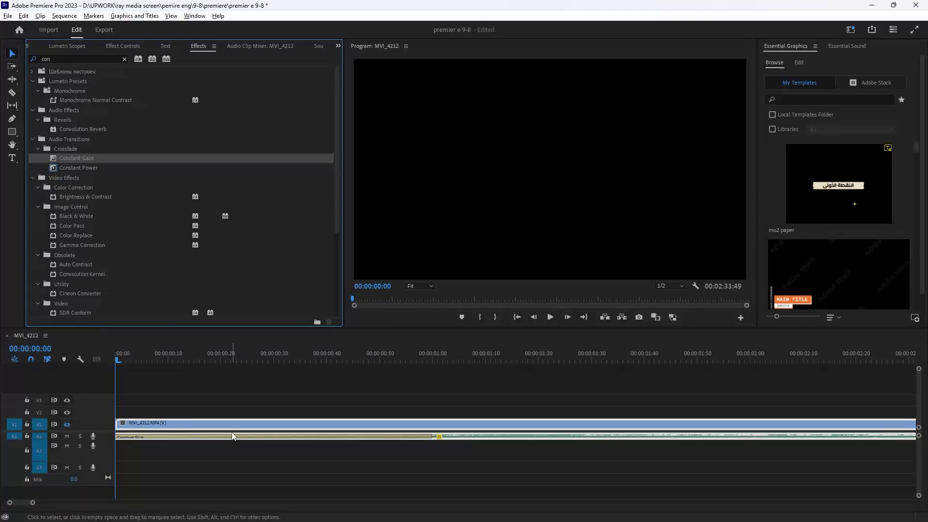
key("ctrl+z")
key("minus")
key("minus")
key("minus")
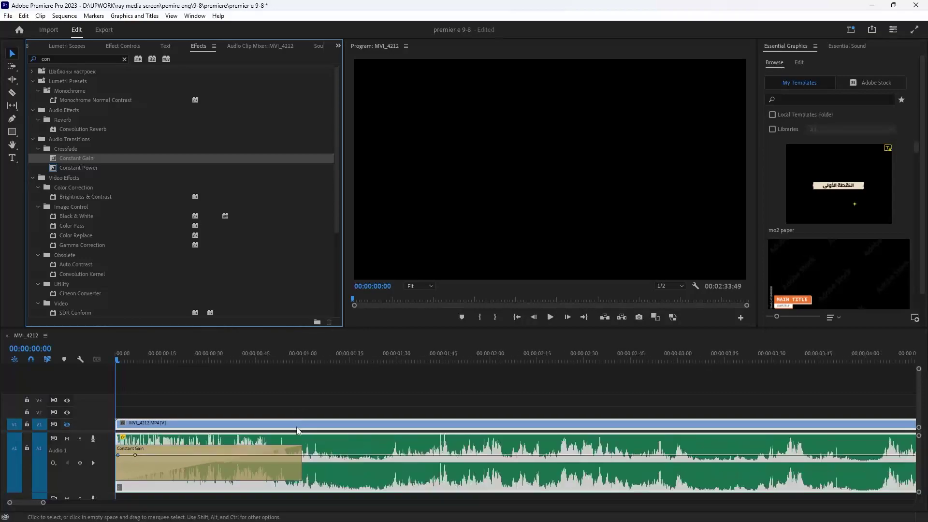
left_click_drag(211, 469, 258, 472)
Step: Apply a Constant Power crossfade at the first clip's end near 00:00:14:24
scroll(379, 445, "down", 3)
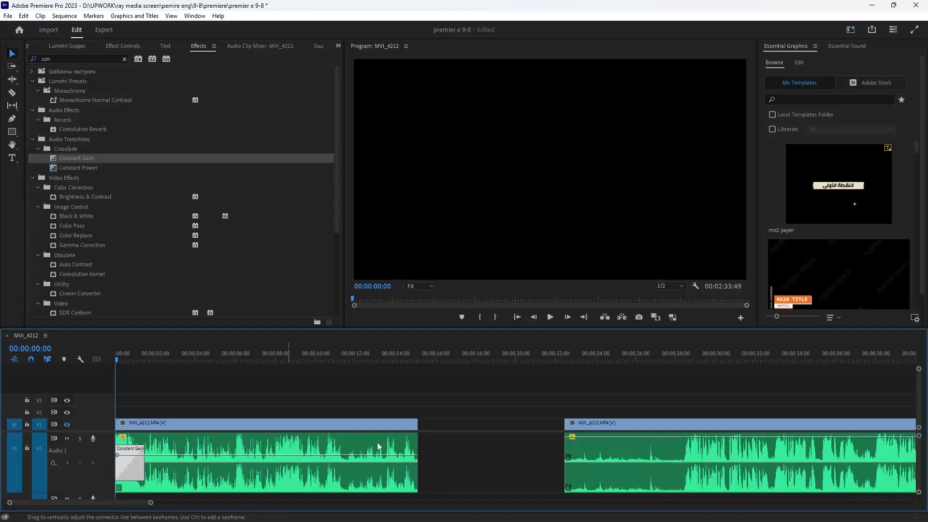
left_click(409, 351)
scroll(405, 454, "up", 2)
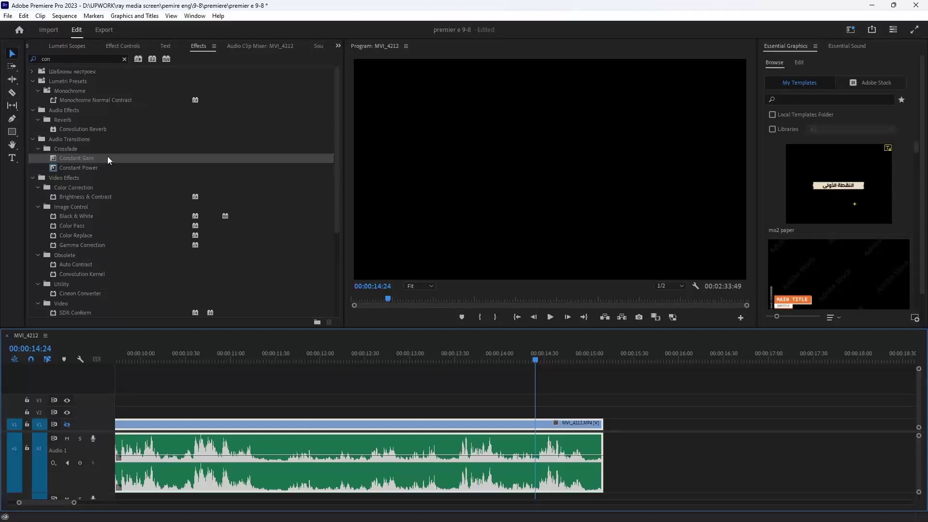
left_click_drag(73, 167, 601, 453)
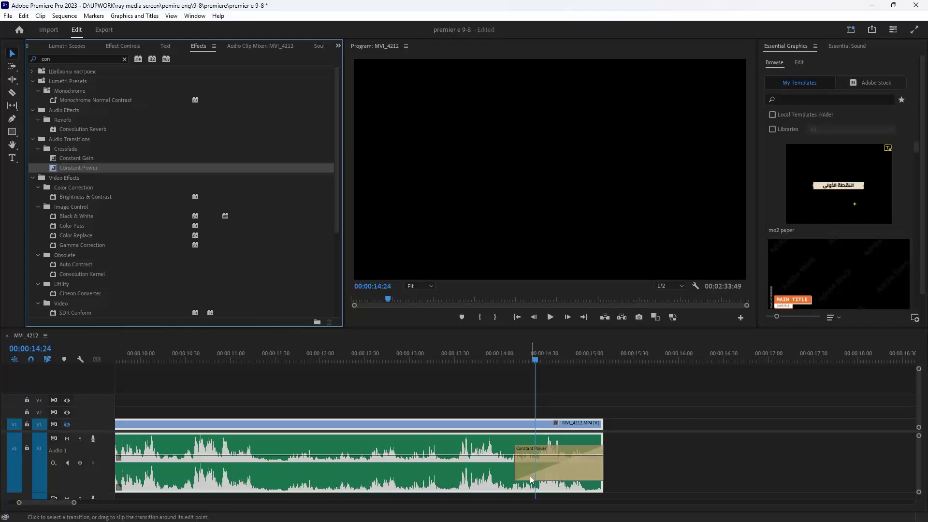
left_click(552, 399)
key("backslash")
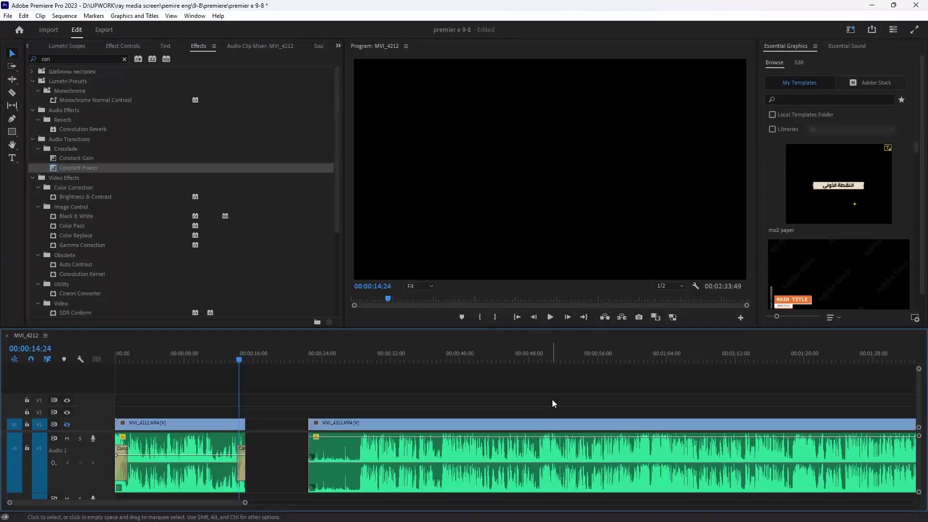
Step: Razor the second clip at 00:00:32:53, undoing the two extra cuts
left_click(399, 359)
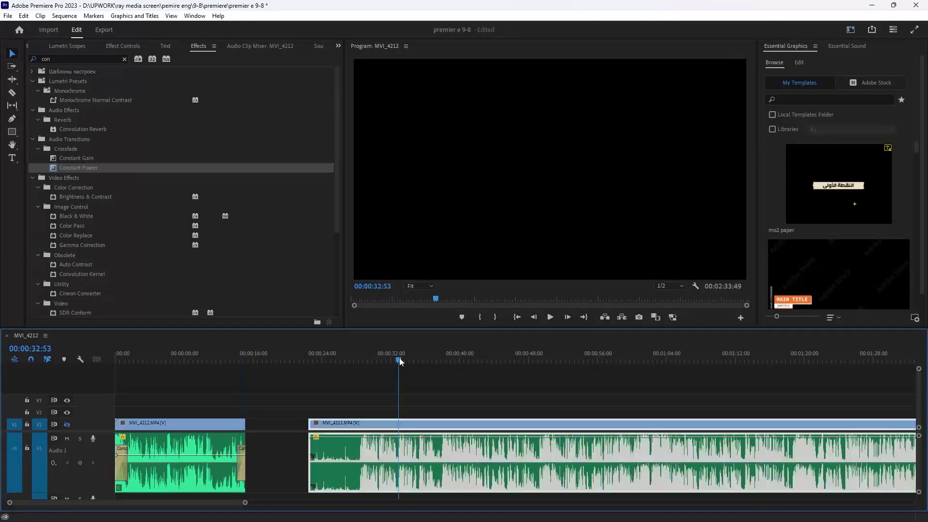
key("minus")
key("minus")
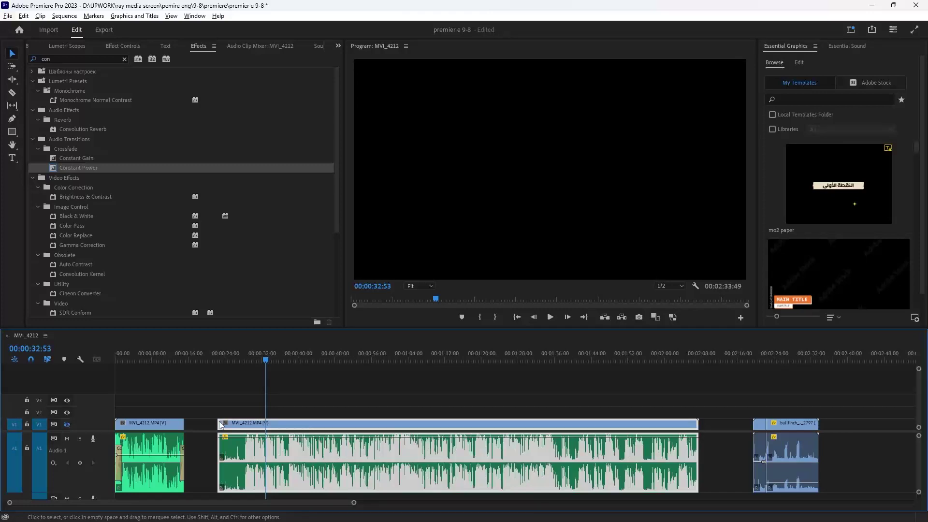
key("c")
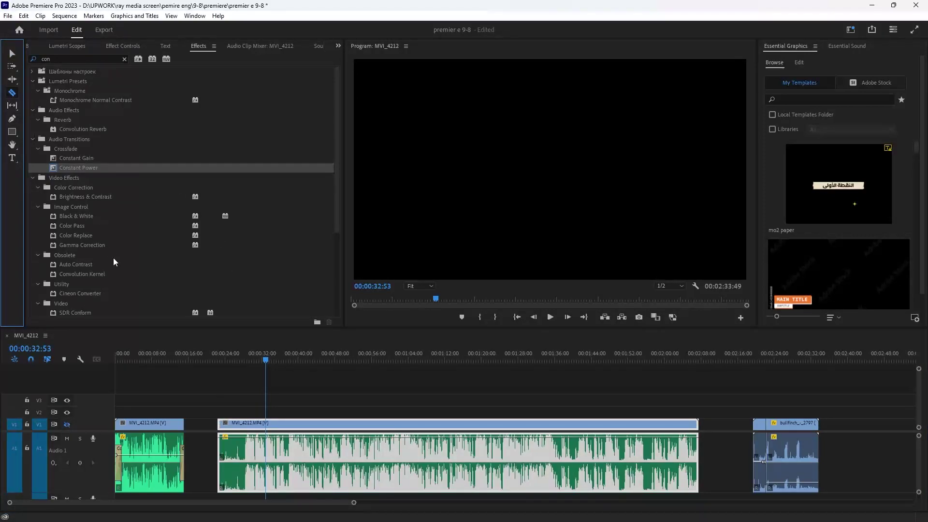
key("equal")
key("equal")
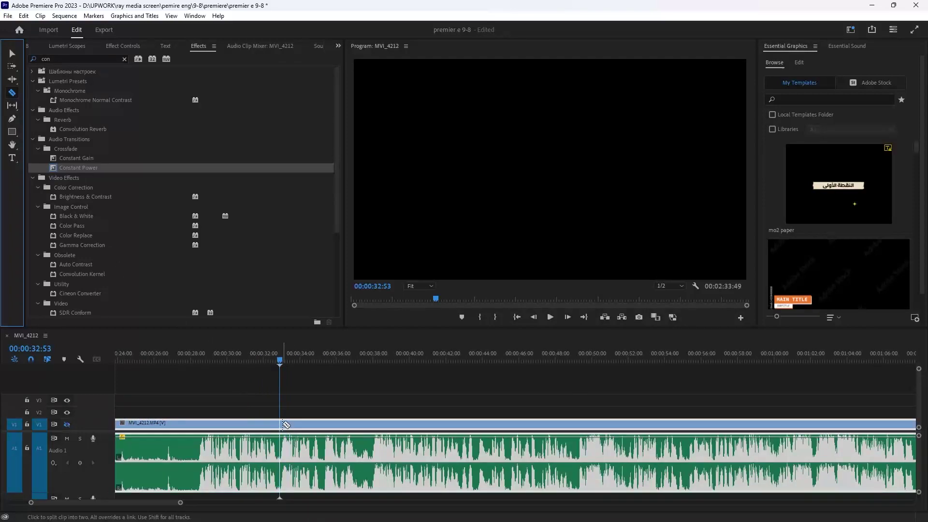
left_click(281, 424)
left_click(304, 424)
left_click(352, 424)
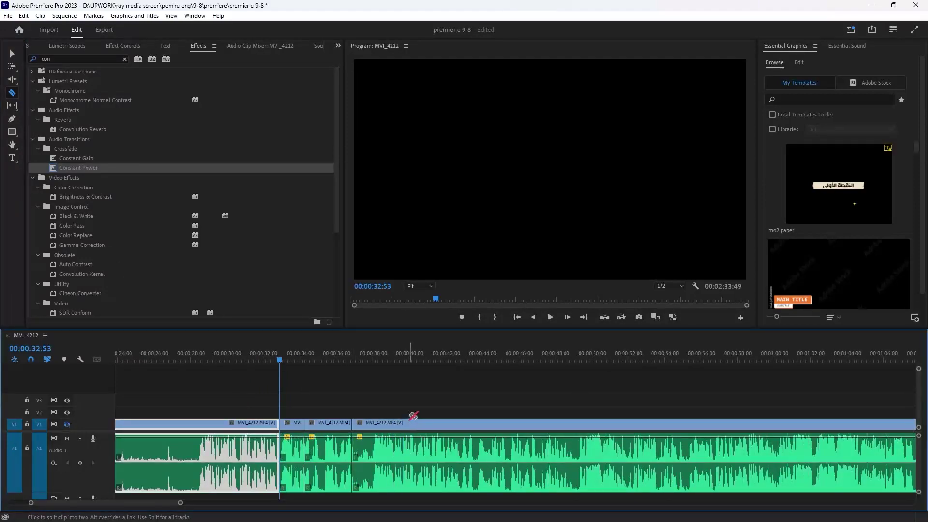
key("ctrl+z")
key("ctrl+z")
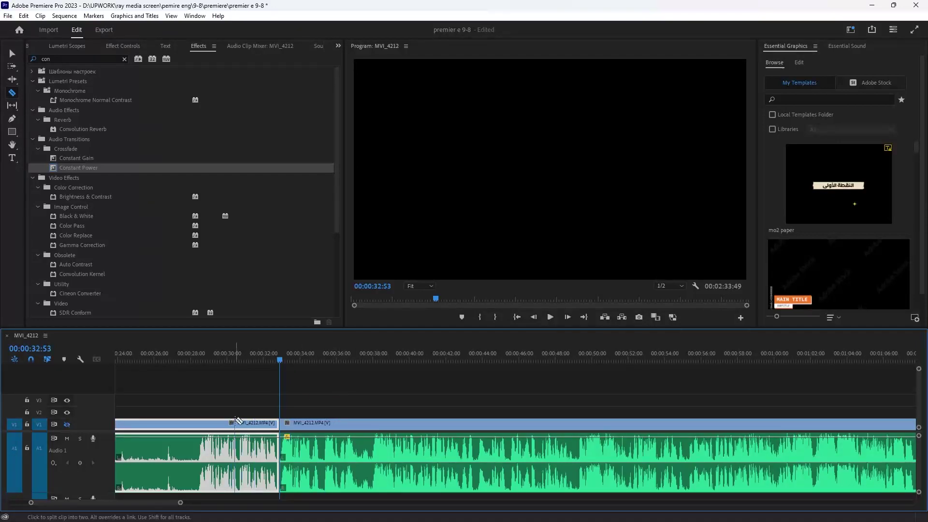
Step: Scrub the playhead around 00:00:36:24 to locate the next cut point
key("v")
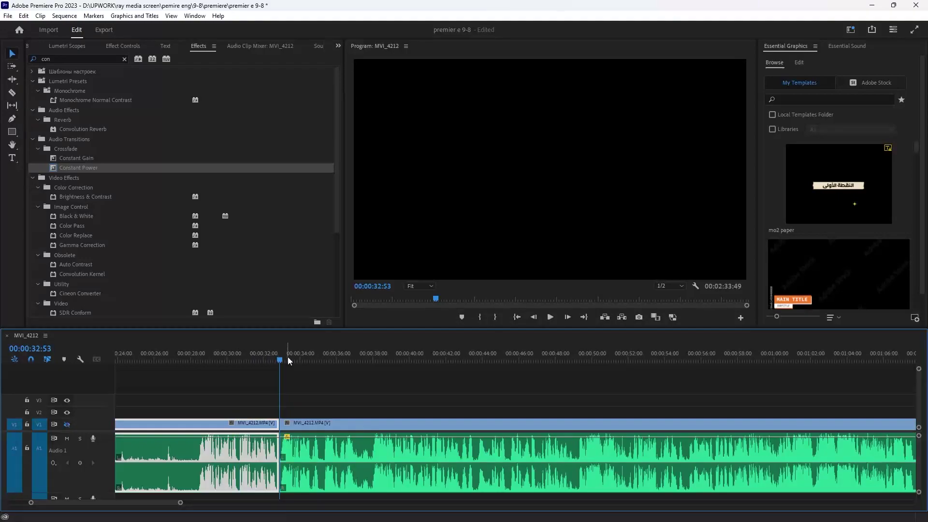
left_click(366, 357)
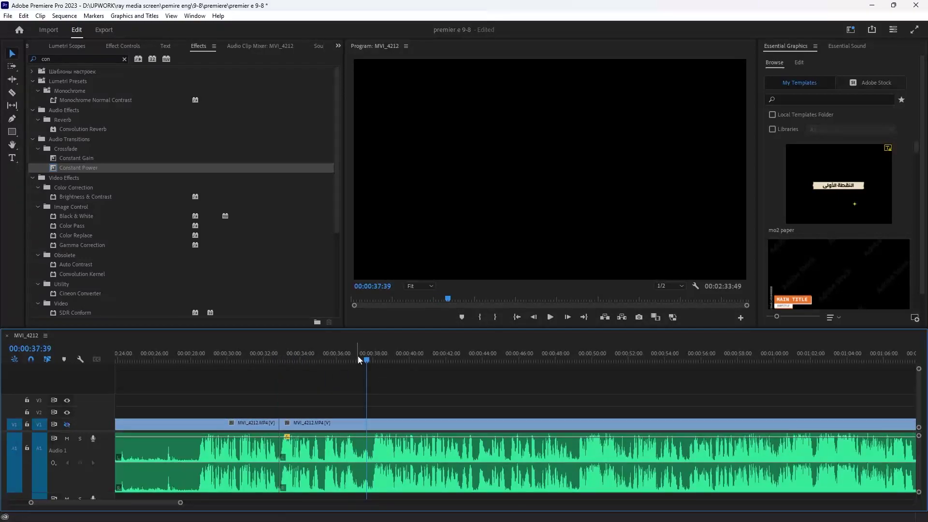
left_click_drag(358, 356, 344, 363)
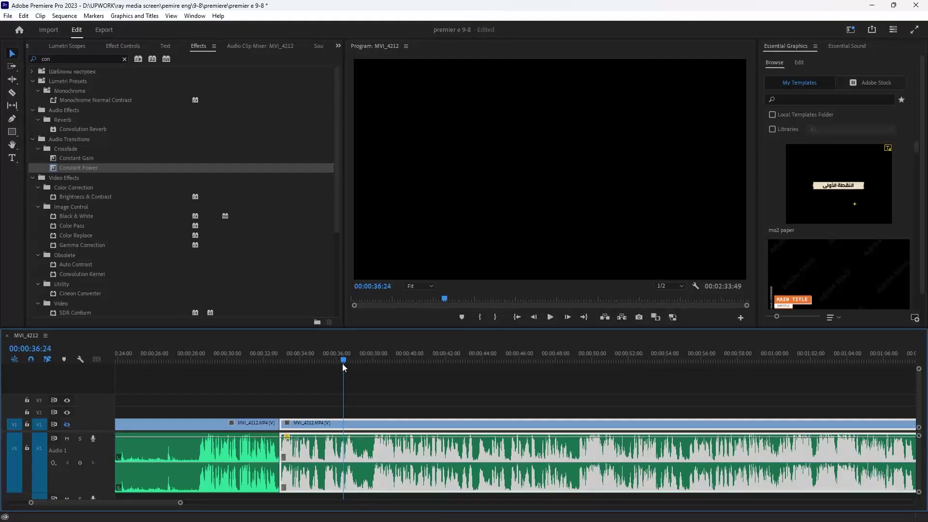
left_click_drag(347, 356, 360, 375)
left_click(12, 92)
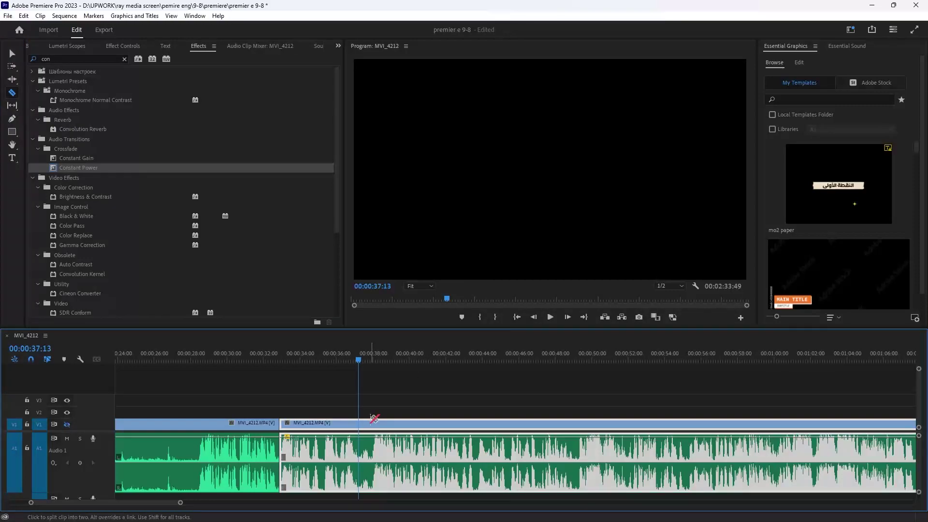
Step: Give Add Edit an extra E shortcut in Keyboard Shortcuts and save the settings
left_click(23, 17)
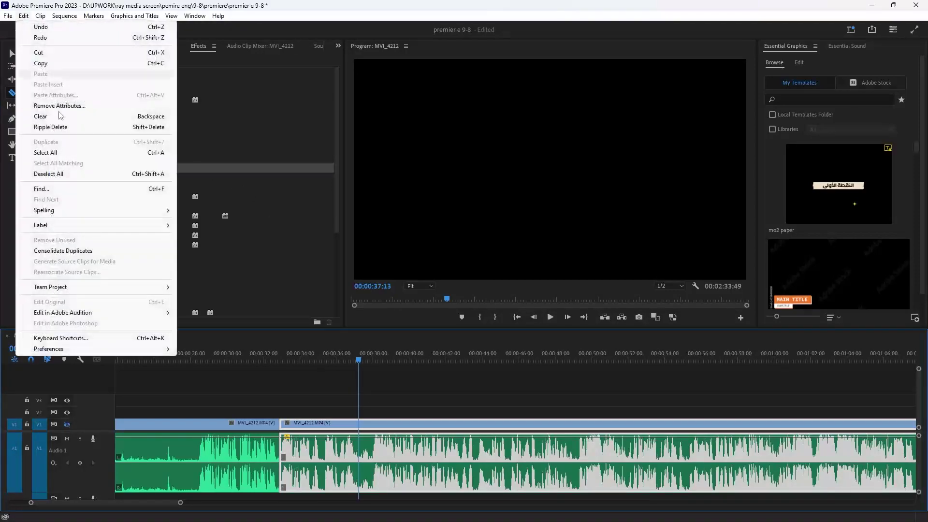
left_click(74, 338)
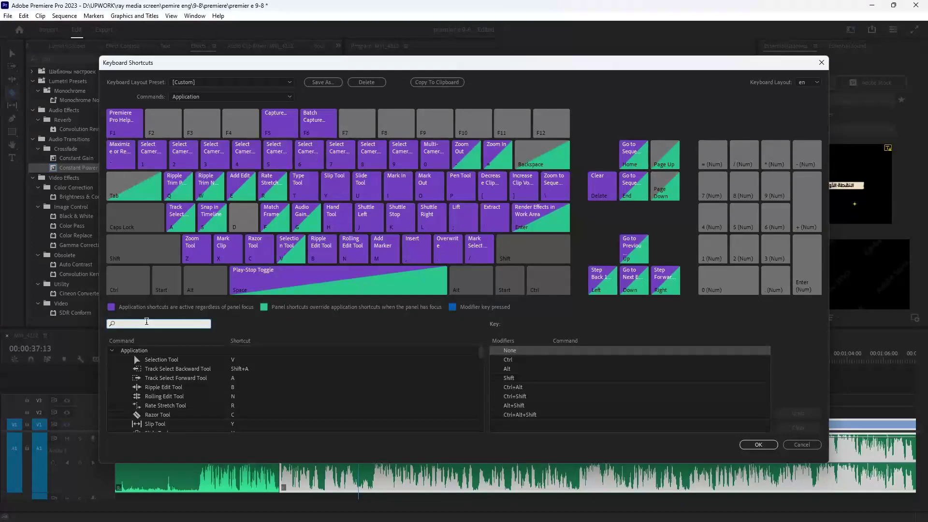
left_click(146, 321)
type("add")
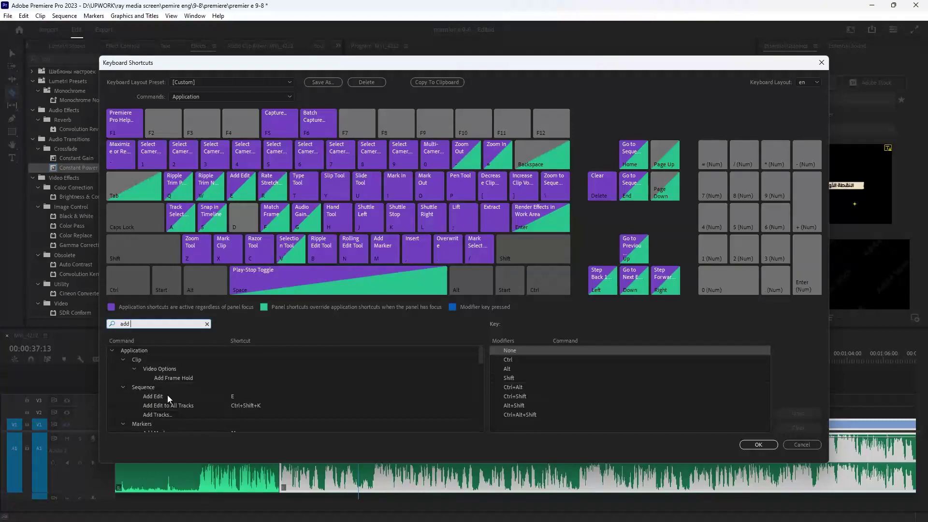
left_click(196, 396)
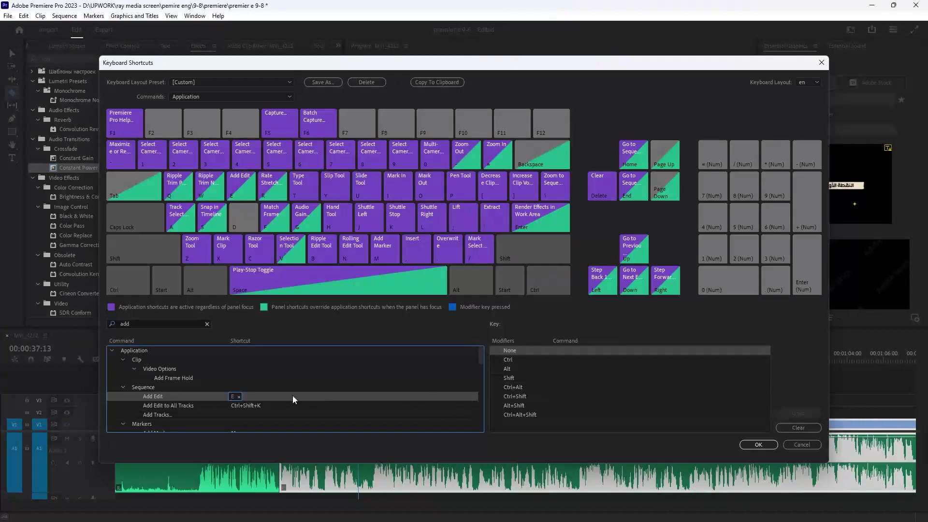
left_click(253, 397)
left_click(757, 444)
Step: Cut the clip with E at a few playhead positions
left_click(518, 355)
left_click(556, 355)
key("e")
left_click(585, 355)
Step: Scrub back through the talking-head clip, splitting it with Add Edit at many points
left_click_drag(593, 347, 248, 374)
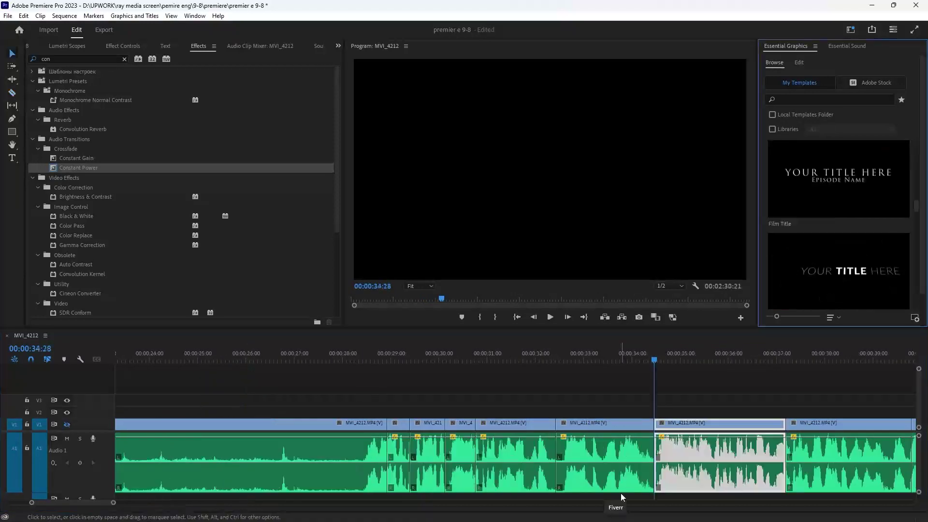